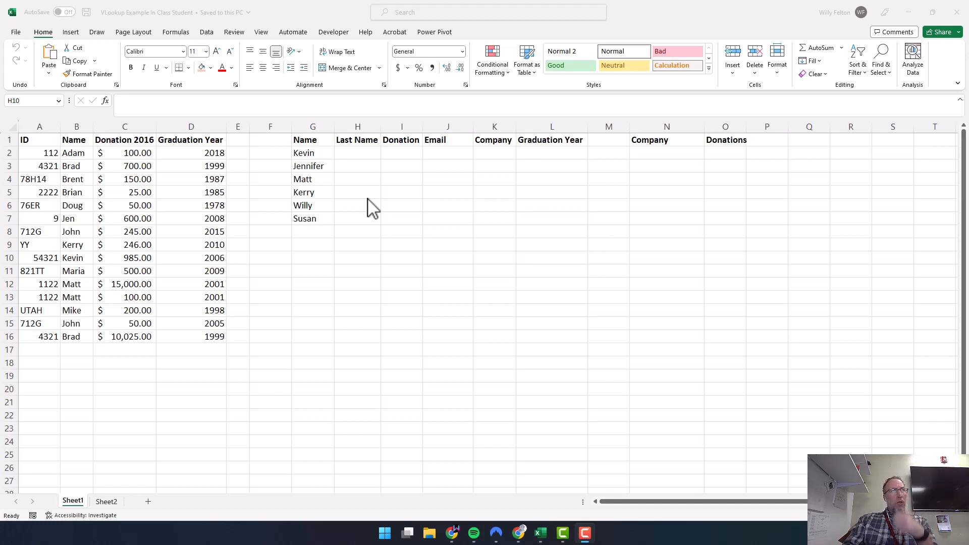
Examine the donor table in columns A to D, including the repeated Matt and Brad records.
{"action": "left_click", "coordinate": [324, 17]}
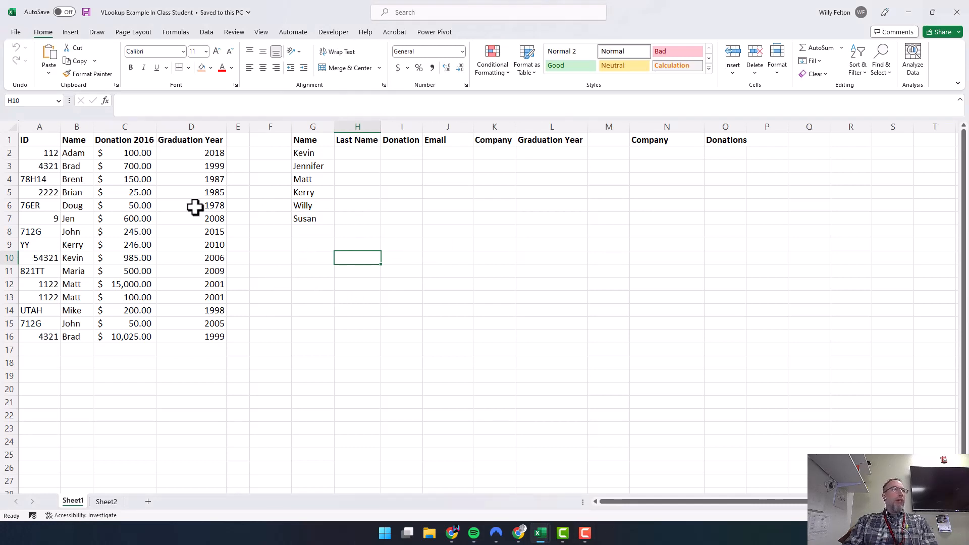
{"action": "left_click_drag", "start_coordinate": [49, 141], "coordinate": [209, 339]}
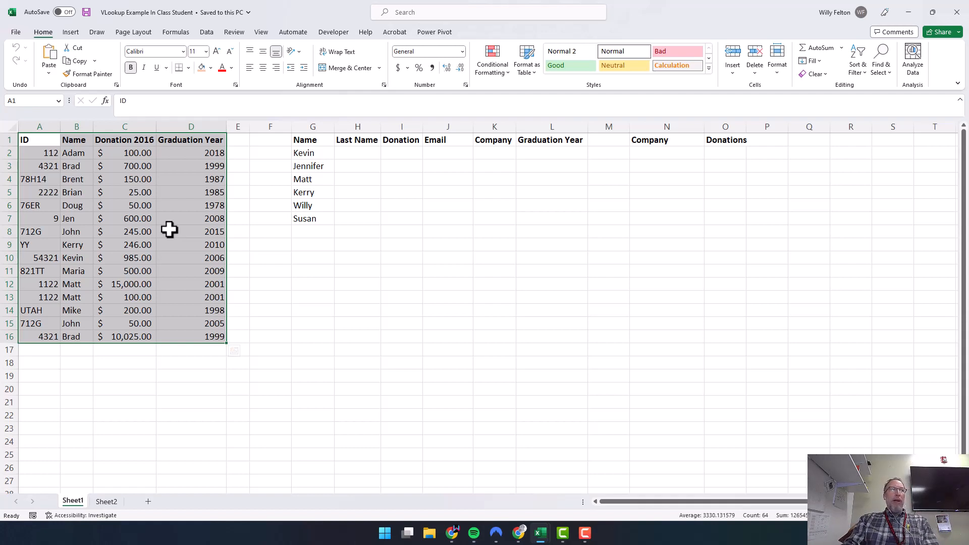
{"action": "left_click", "coordinate": [134, 180]}
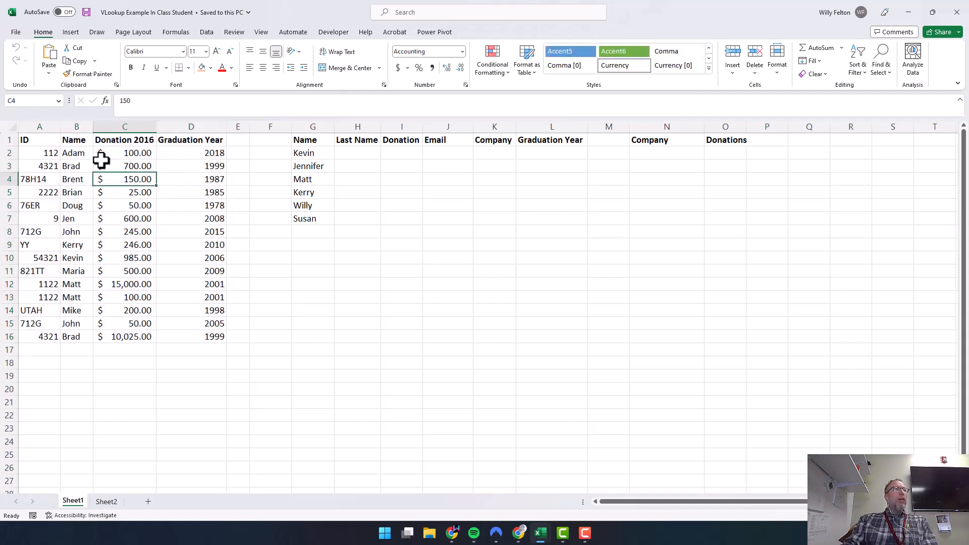
{"action": "left_click_drag", "start_coordinate": [41, 141], "coordinate": [187, 213]}
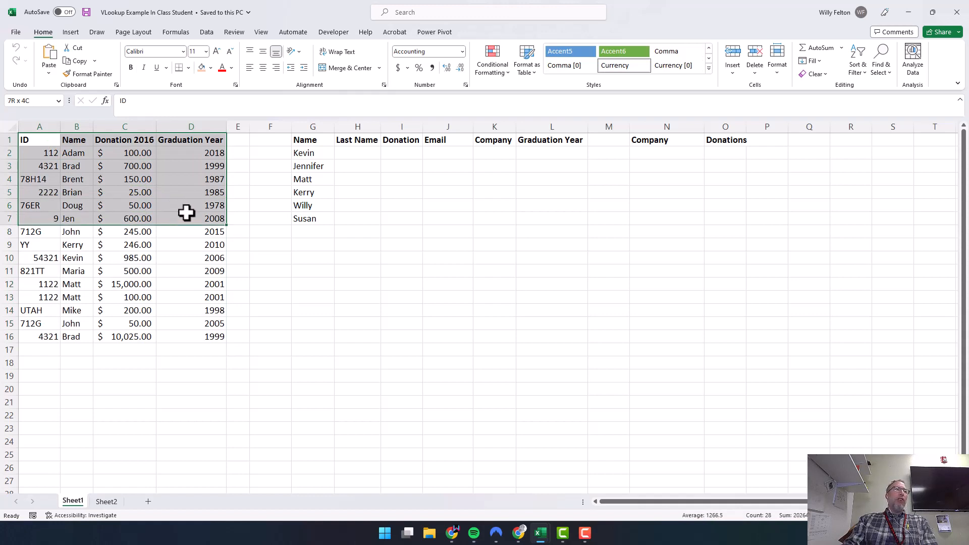
{"action": "left_click", "coordinate": [105, 144]}
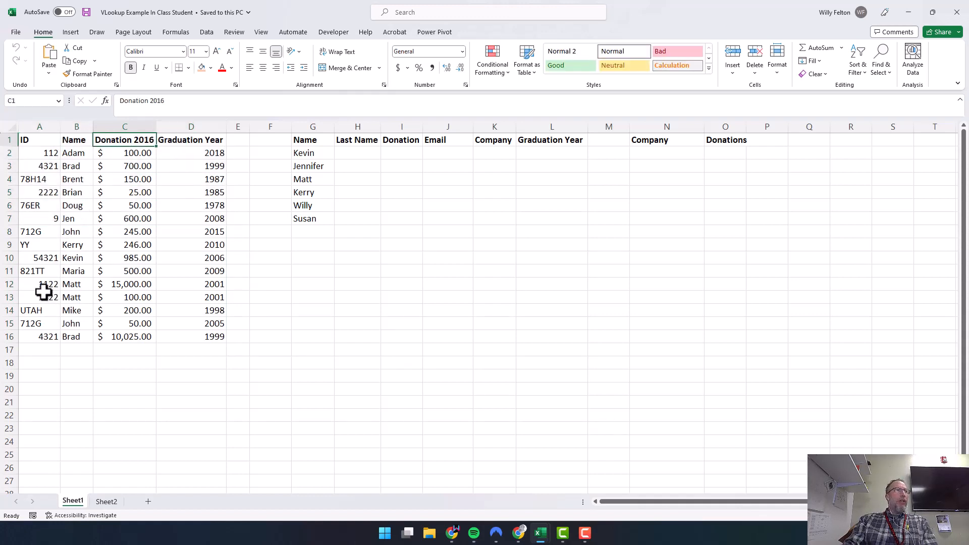
{"action": "left_click_drag", "start_coordinate": [40, 286], "coordinate": [193, 299]}
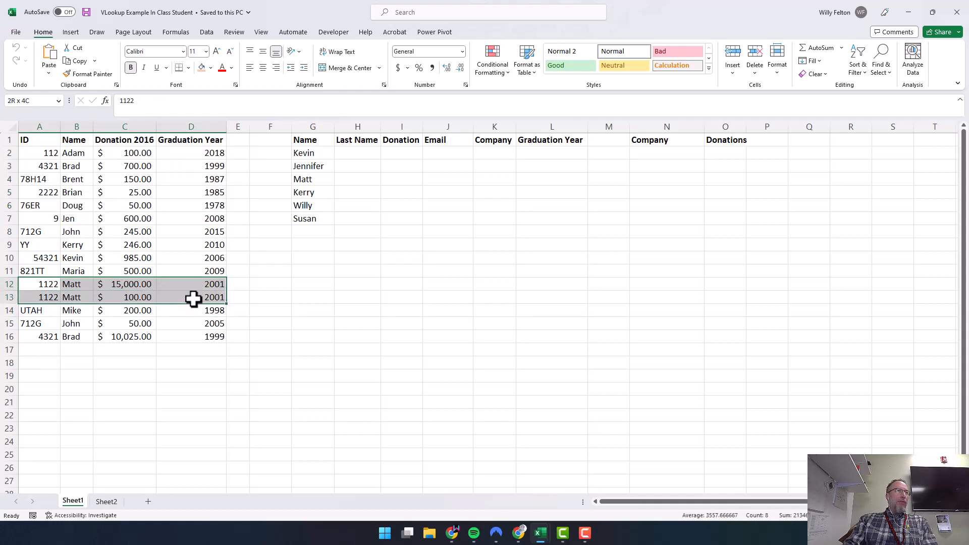
{"action": "left_click", "coordinate": [83, 166]}
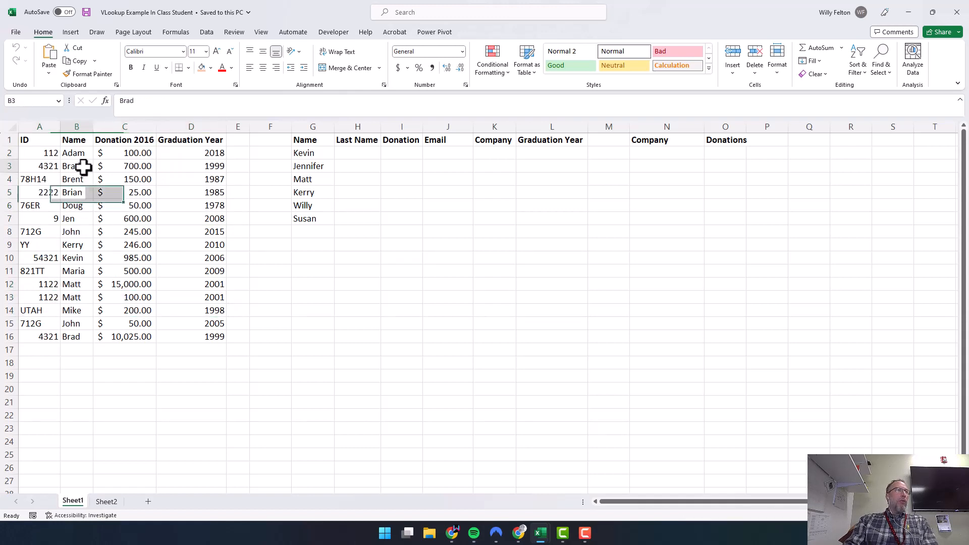
{"action": "left_click", "coordinate": [81, 337]}
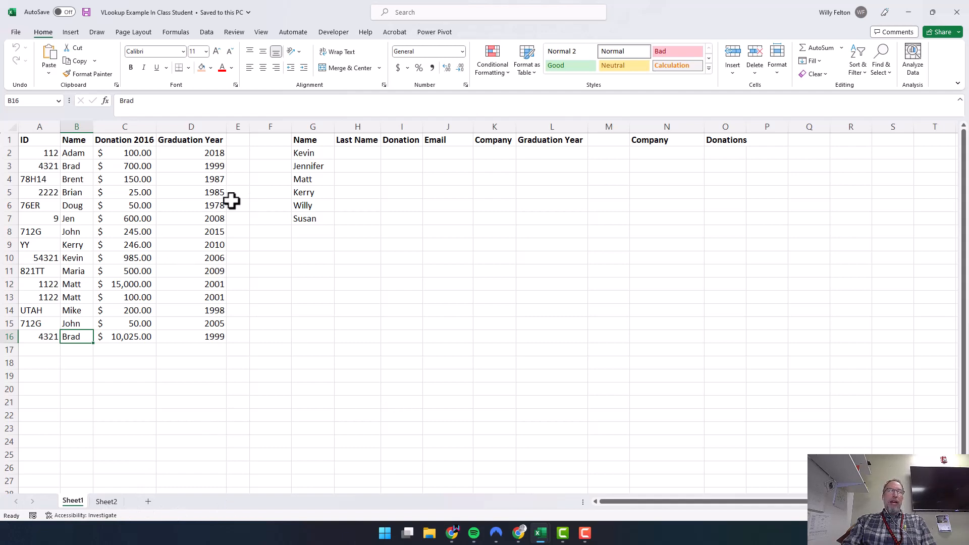
Delete blank column E between the donor data and the Name lookup table.
{"action": "left_click", "coordinate": [242, 122]}
{"action": "right_click", "coordinate": [244, 122]}
{"action": "left_click", "coordinate": [303, 244]}
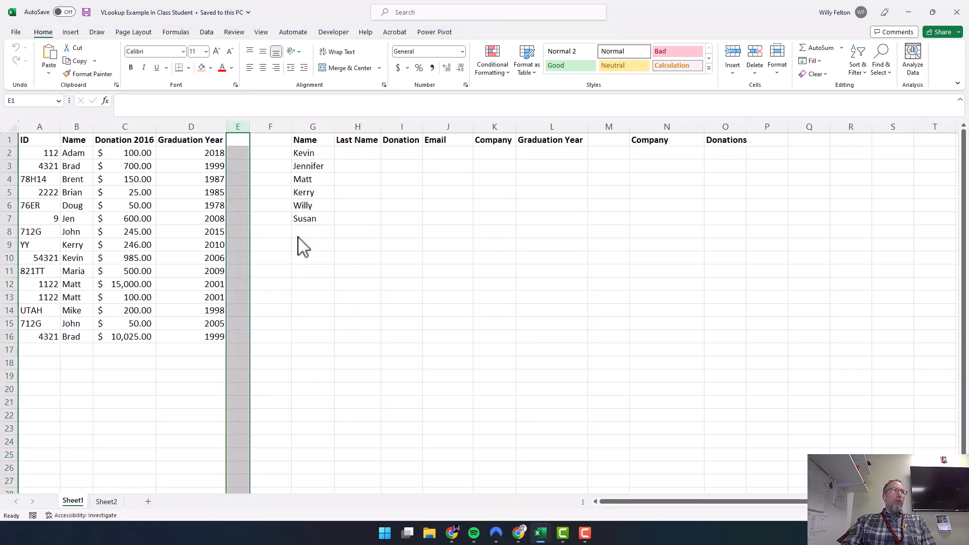
{"action": "left_click", "coordinate": [323, 224]}
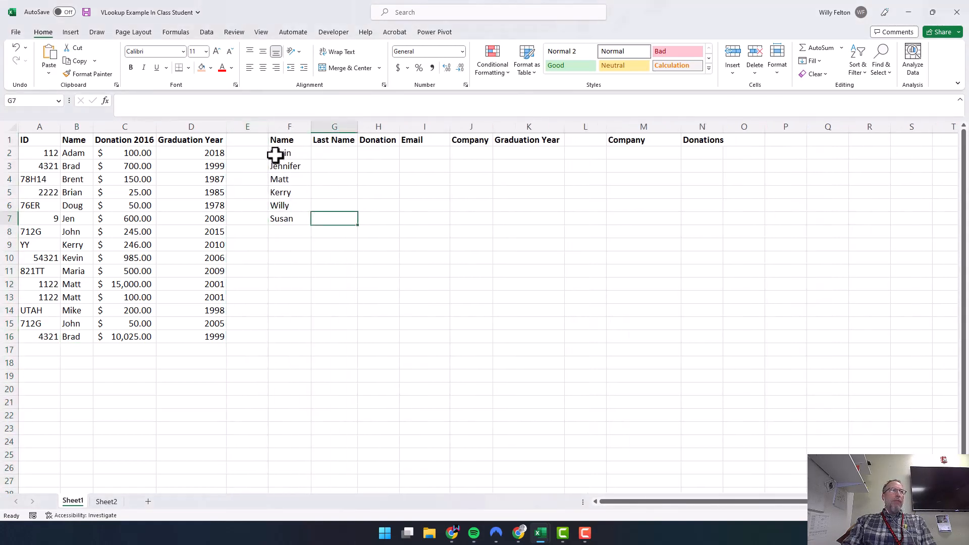
Fill the blank separator columns E and L with a light blue-gray theme color.
{"action": "left_click", "coordinate": [251, 124]}
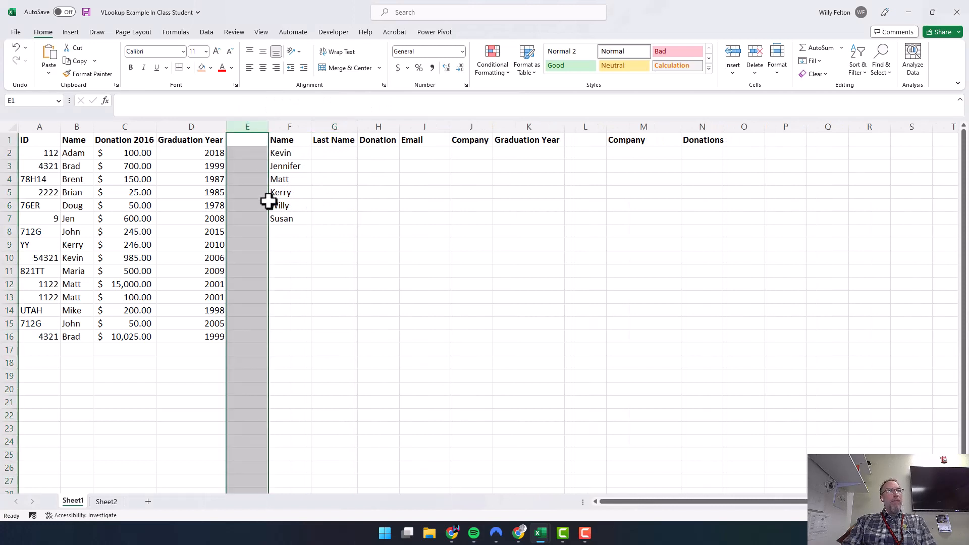
{"action": "left_click", "coordinate": [210, 68]}
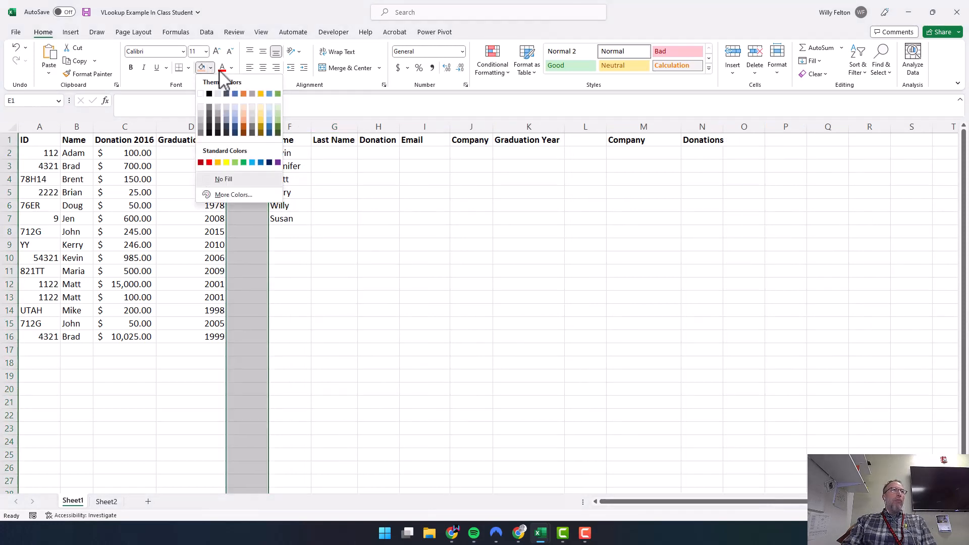
{"action": "left_click", "coordinate": [228, 113]}
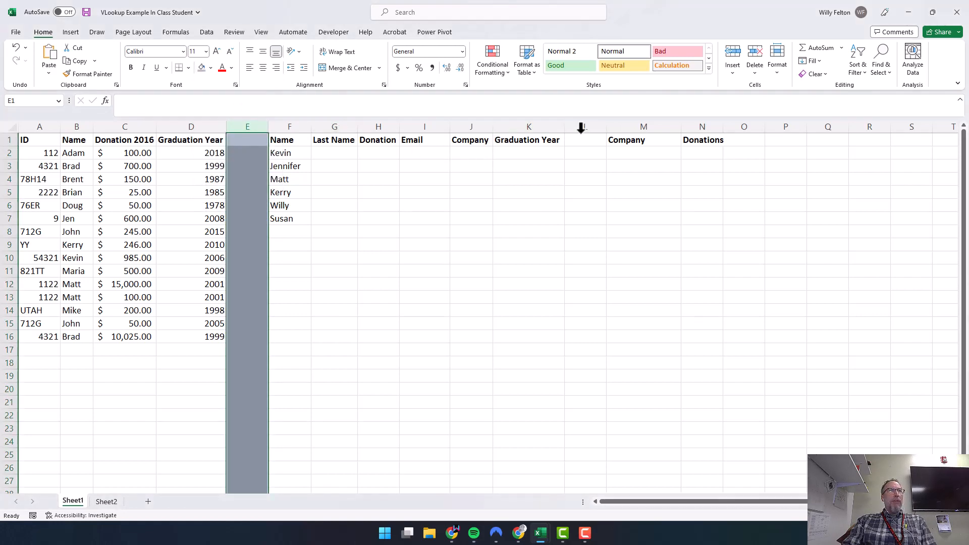
{"action": "left_click", "coordinate": [583, 127]}
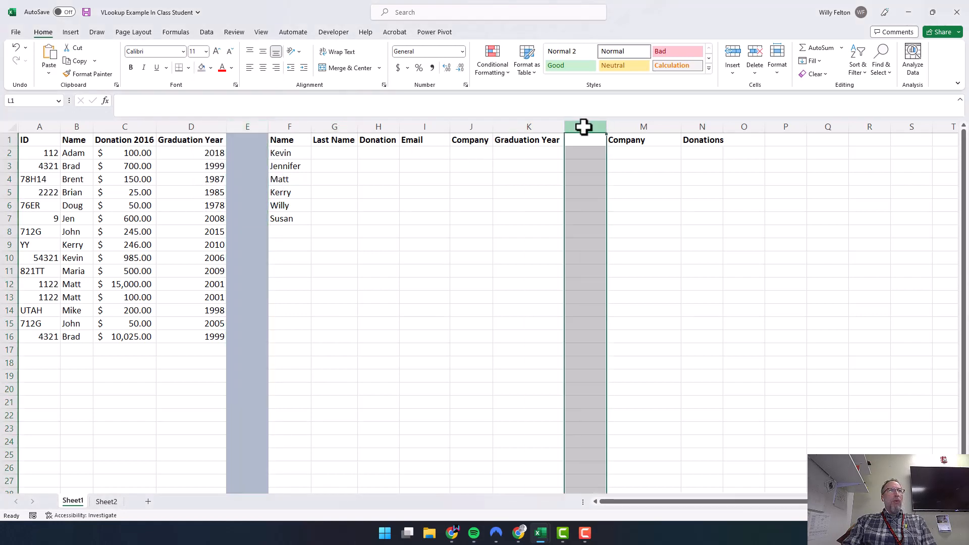
{"action": "left_click", "coordinate": [201, 68]}
{"action": "left_click", "coordinate": [348, 202]}
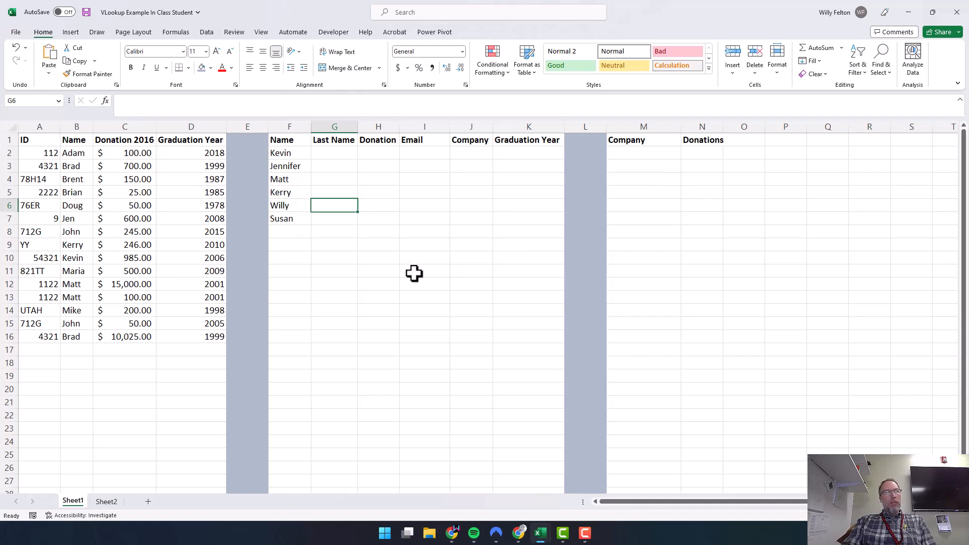
Save a copy of the workbook as "VLookup Example In Class Student 2" in the Challenge 7 Cookies folder.
{"action": "left_click", "coordinate": [15, 31]}
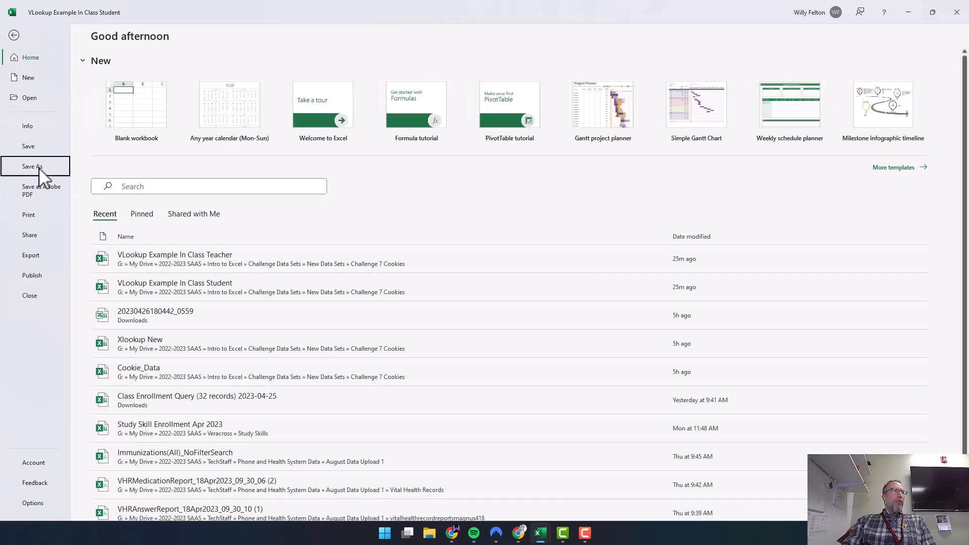
{"action": "left_click", "coordinate": [39, 167]}
{"action": "left_click", "coordinate": [378, 75]}
{"action": "left_click", "coordinate": [381, 76]}
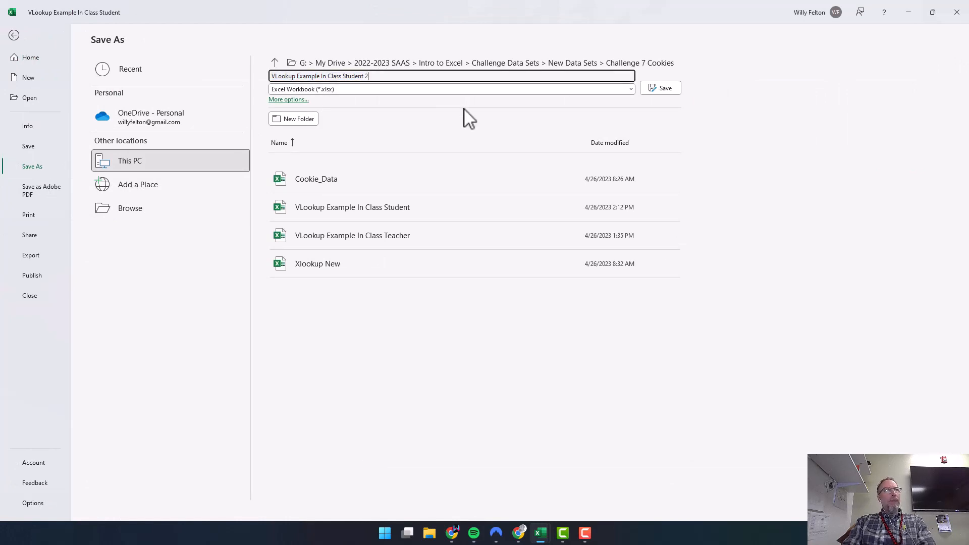
{"action": "left_click", "coordinate": [654, 88]}
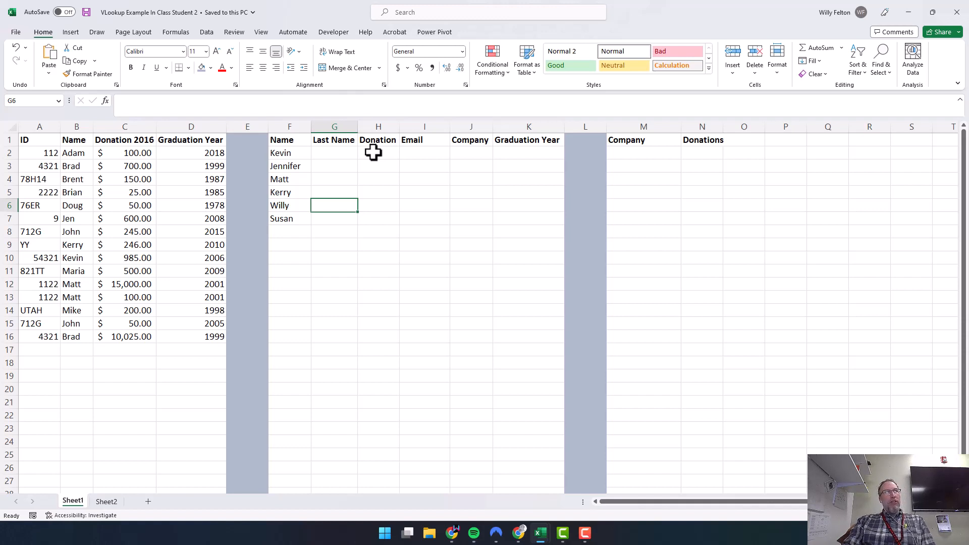
Examine the lookup table's headings and names against the duplicate Matt rows and the Graduation Year column of the source data.
{"action": "left_click_drag", "start_coordinate": [343, 143], "coordinate": [525, 171]}
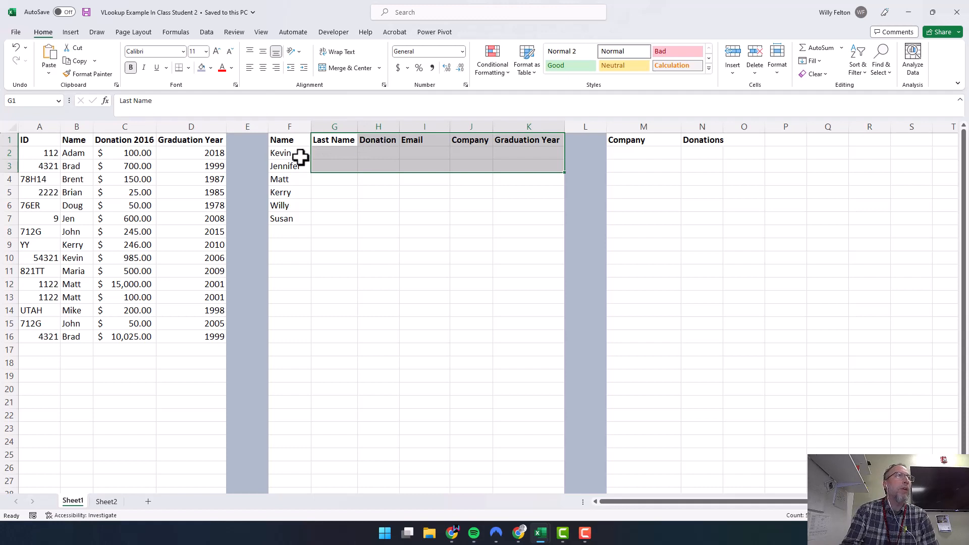
{"action": "left_click", "coordinate": [388, 144]}
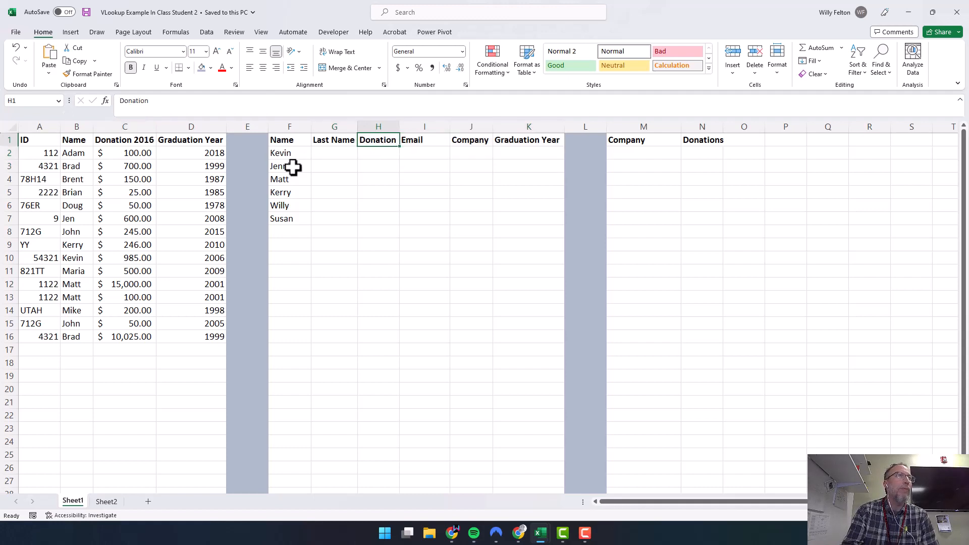
{"action": "left_click", "coordinate": [374, 181]}
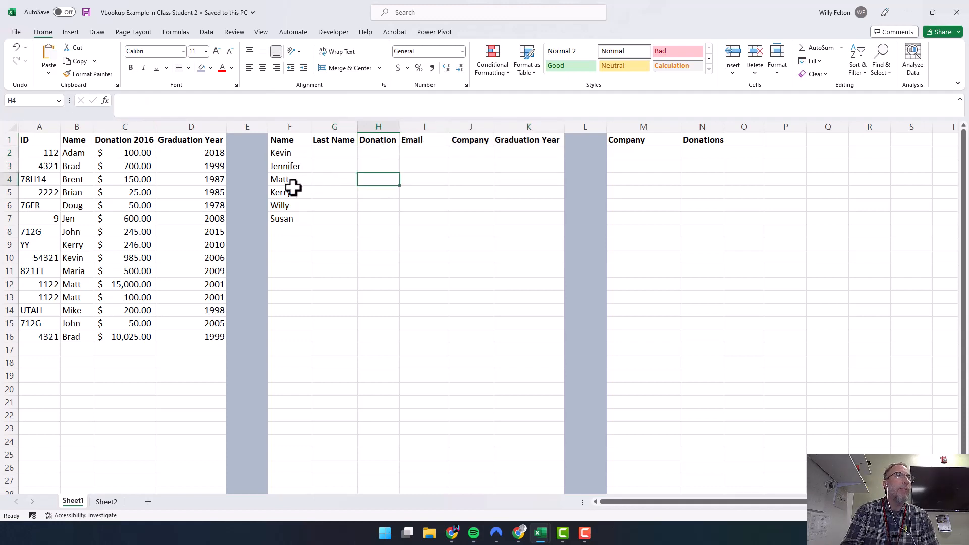
{"action": "left_click", "coordinate": [282, 193]}
{"action": "left_click", "coordinate": [77, 280]}
{"action": "left_click_drag", "start_coordinate": [77, 279], "coordinate": [186, 307]}
{"action": "left_click", "coordinate": [374, 181]}
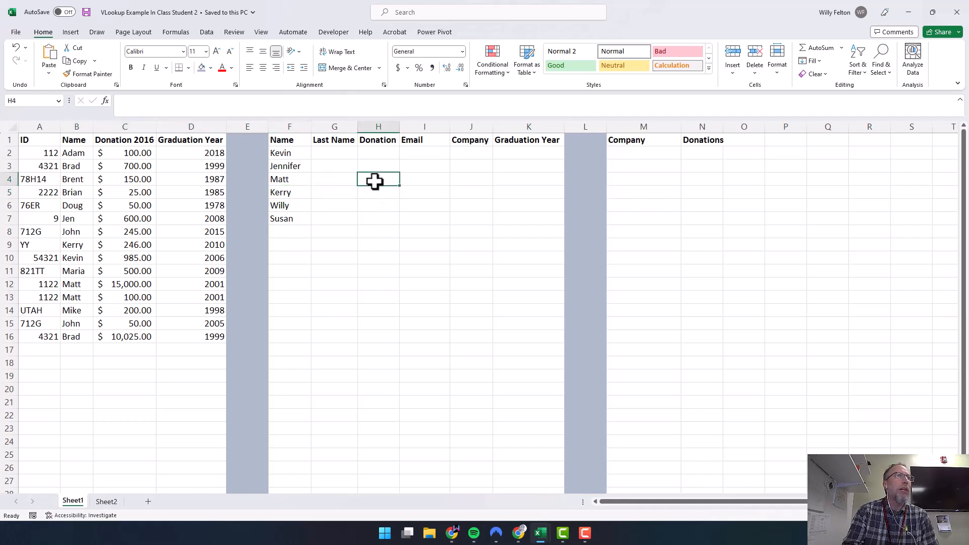
{"action": "left_click", "coordinate": [525, 156]}
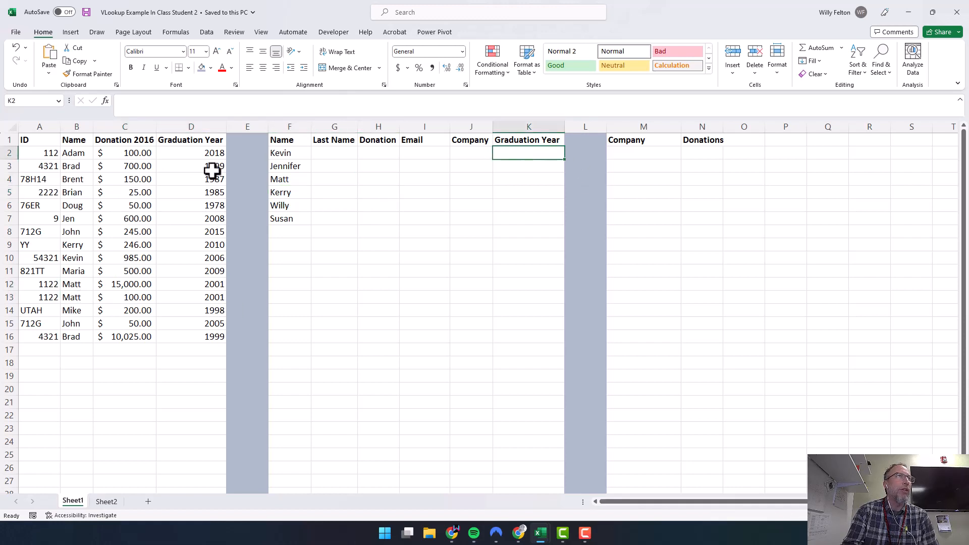
{"action": "left_click_drag", "start_coordinate": [207, 153], "coordinate": [212, 258]}
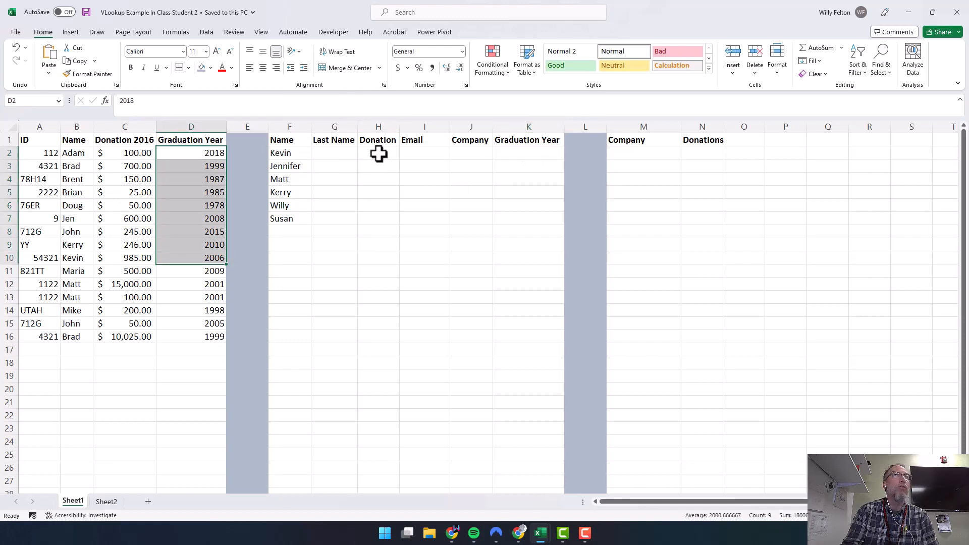
{"action": "left_click", "coordinate": [505, 155]}
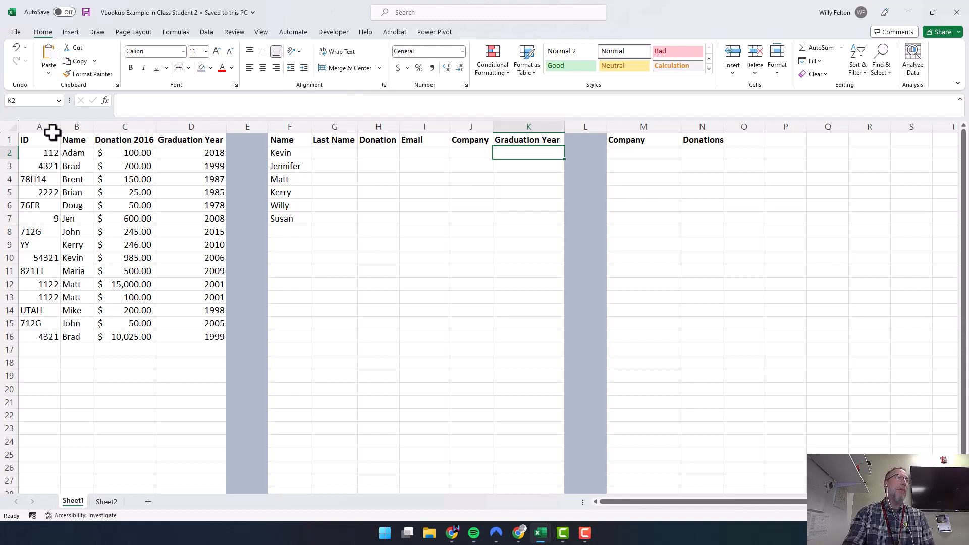
{"action": "left_click_drag", "start_coordinate": [46, 126], "coordinate": [205, 130]}
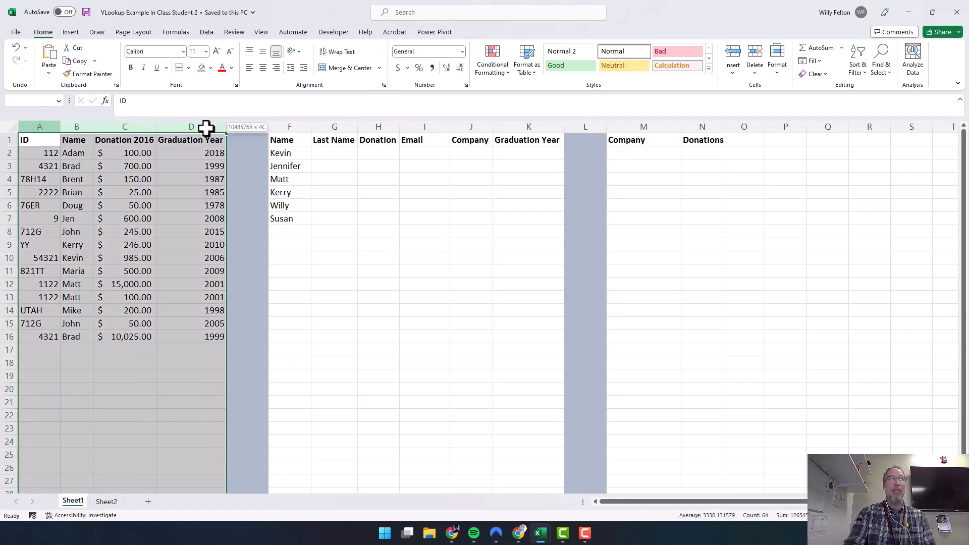
{"action": "left_click", "coordinate": [186, 208]}
Enter =VLOOKUP(F2,B:D,3,0) in K2 to look up the first listed name's Graduation Year with an exact match.
{"action": "left_click", "coordinate": [516, 155]}
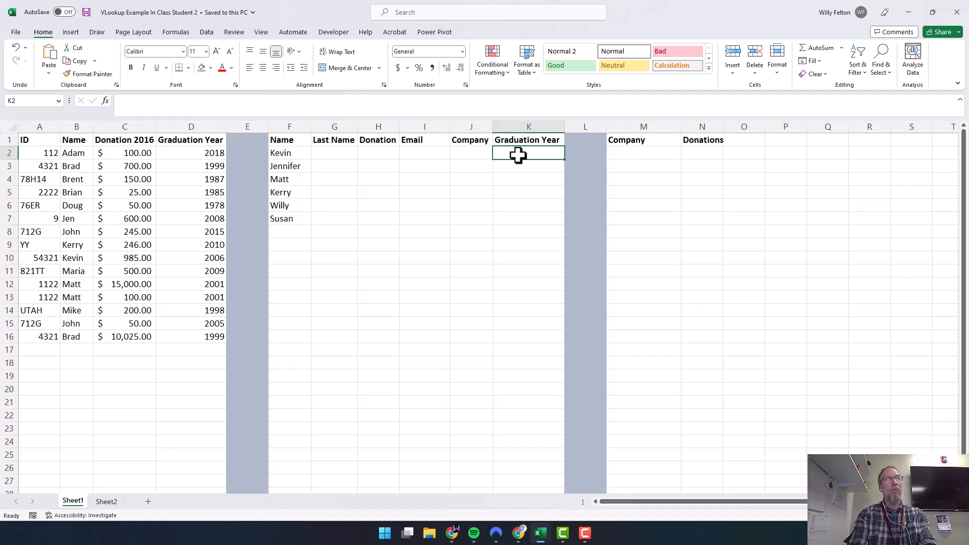
{"action": "type", "text": "="}
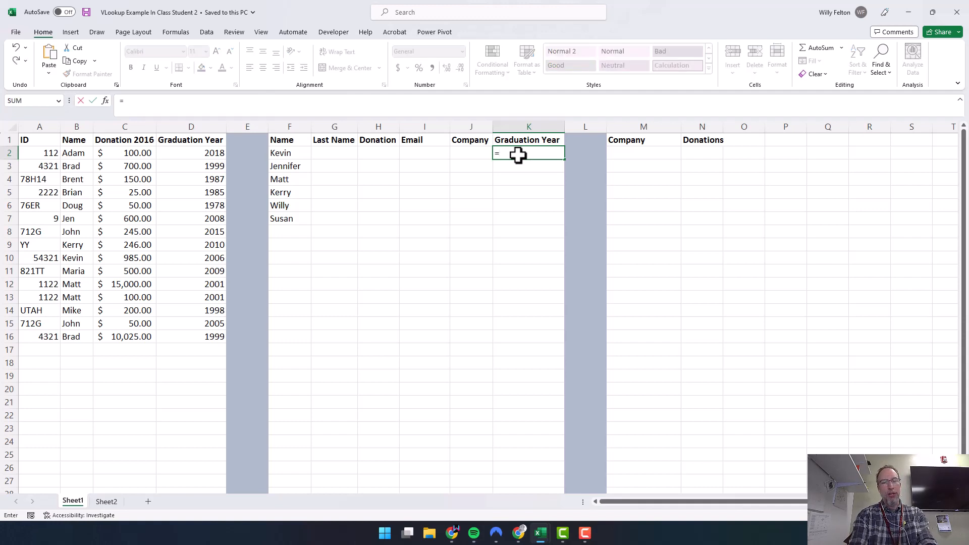
{"action": "type", "text": "vlookup("}
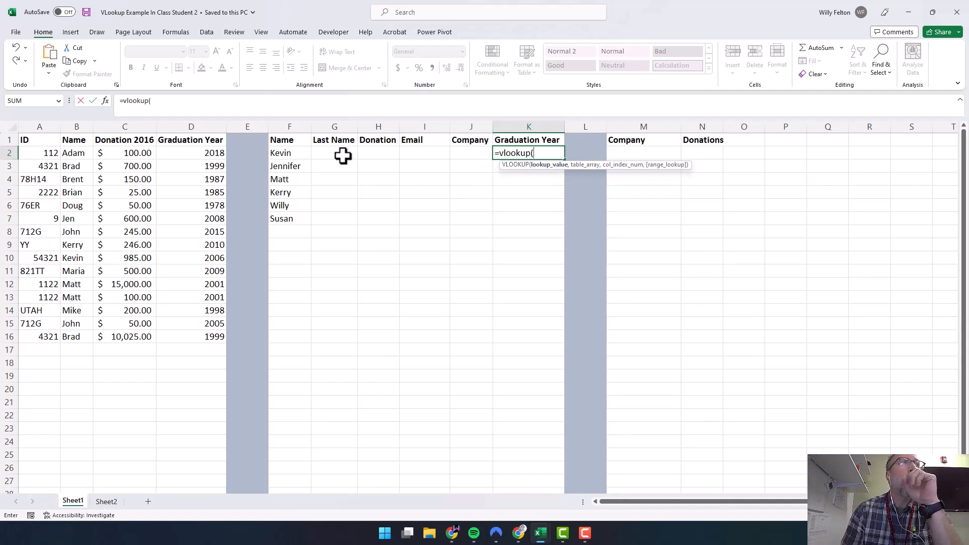
{"action": "left_click", "coordinate": [290, 154]}
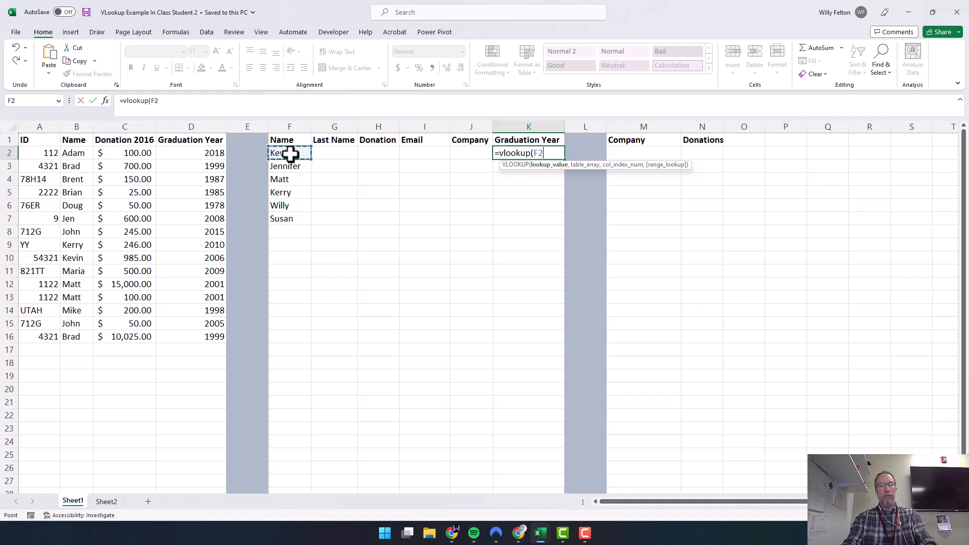
{"action": "type", "text": ","}
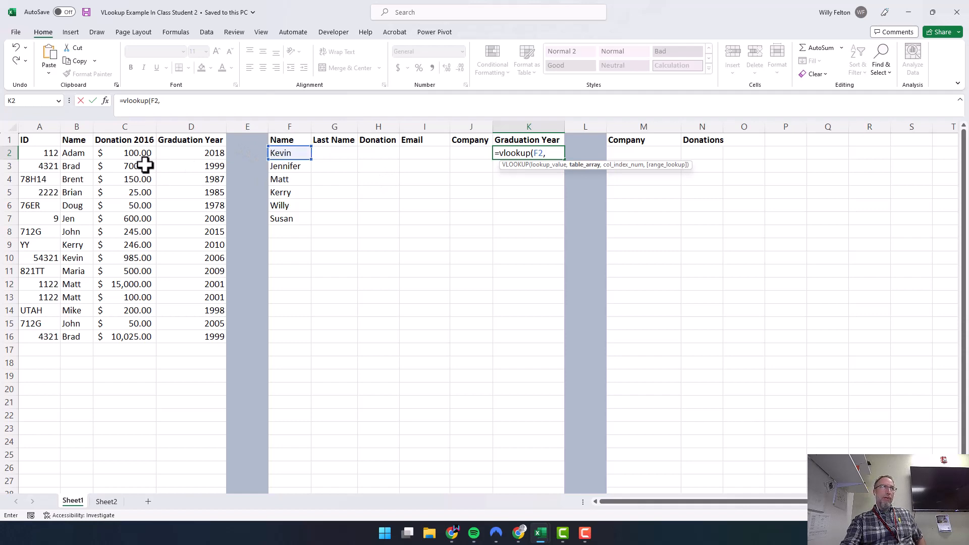
{"action": "left_click_drag", "start_coordinate": [78, 125], "coordinate": [212, 130]}
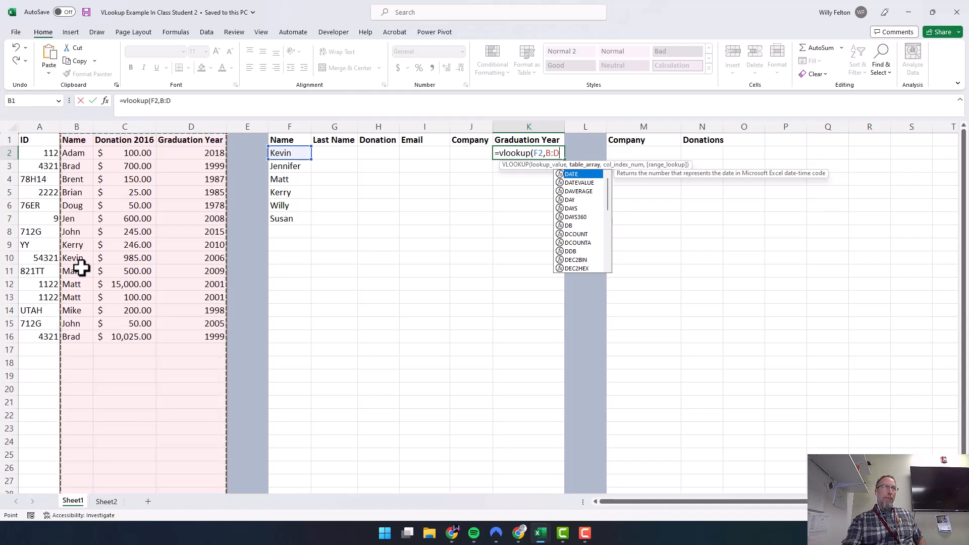
{"action": "type", "text": ","}
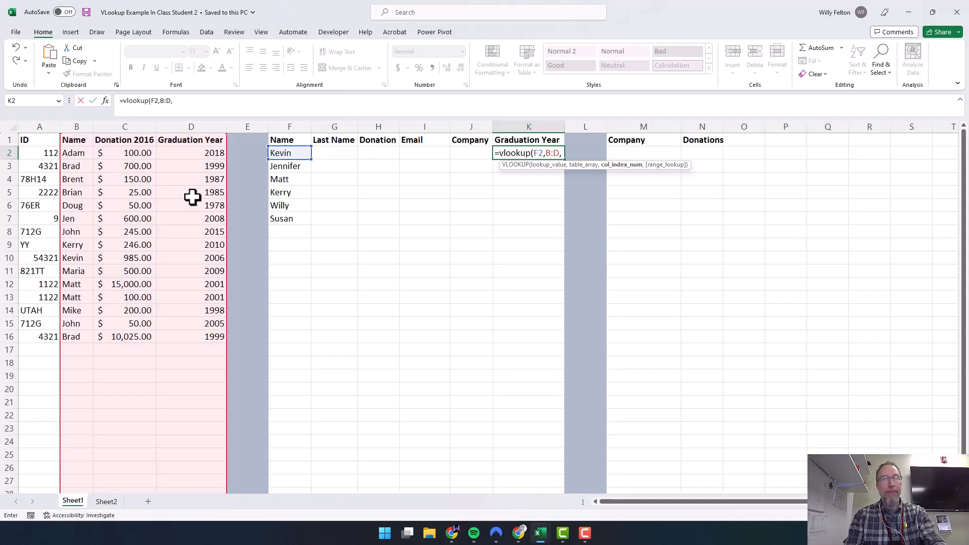
{"action": "type", "text": "3"}
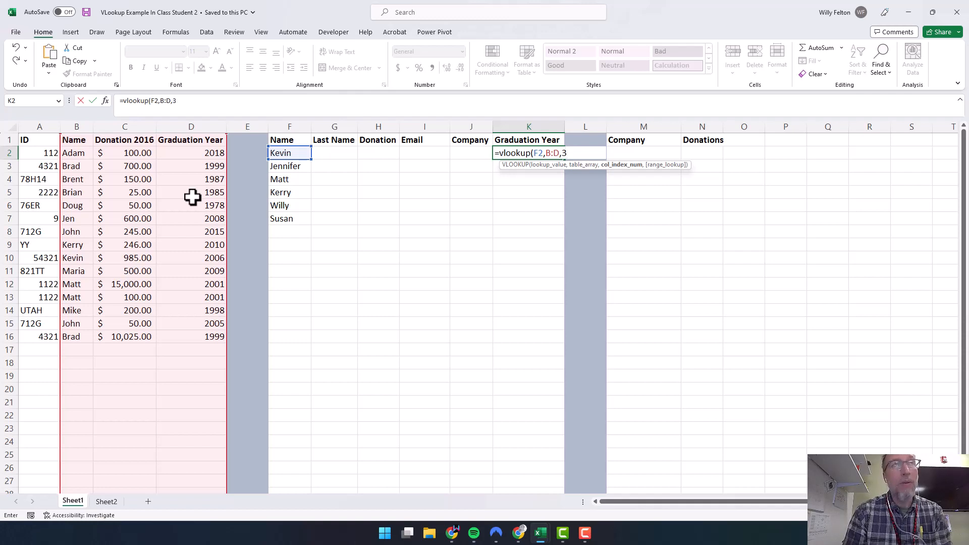
{"action": "type", "text": ","}
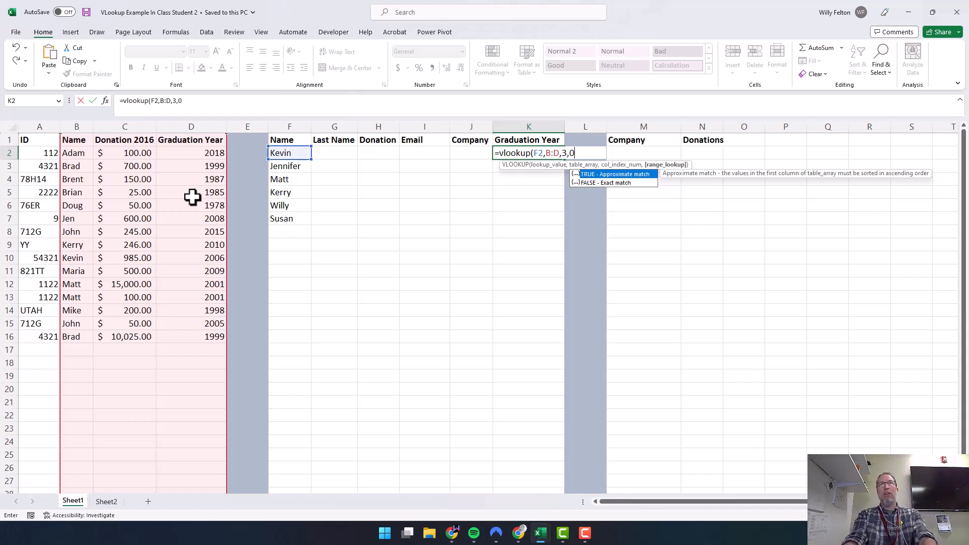
{"action": "type", "text": "0)"}
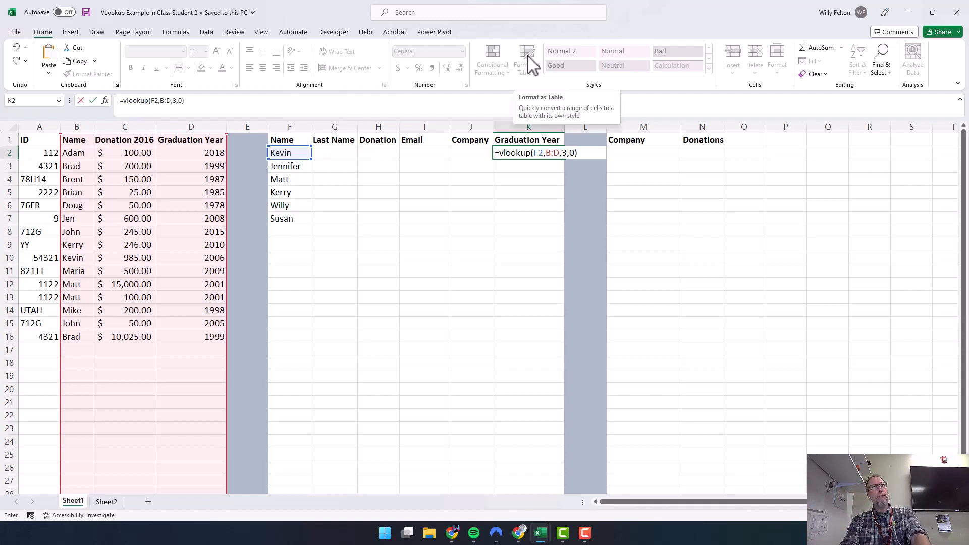
{"action": "key", "text": "Return"}
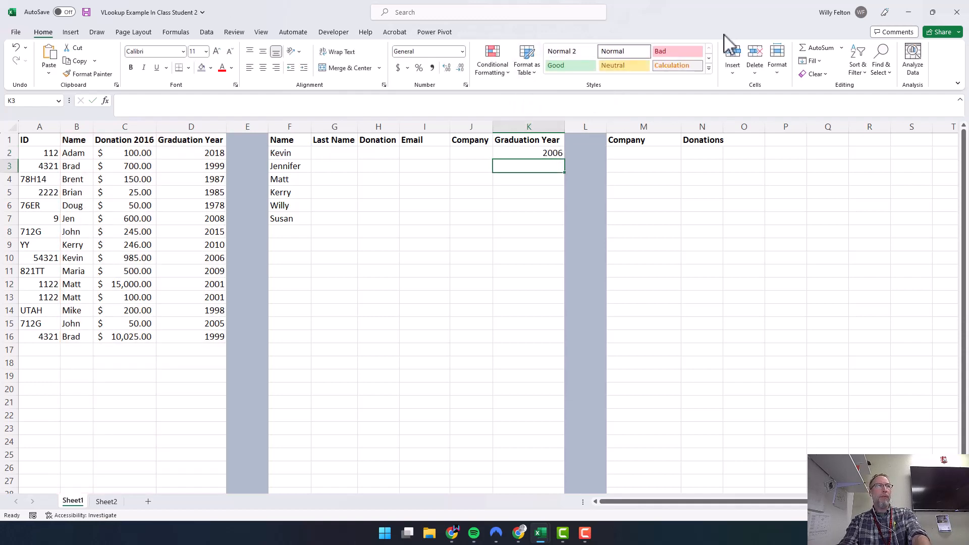
Fill the Graduation Year VLOOKUP formula from K2 down through K7.
{"action": "left_click", "coordinate": [541, 153]}
{"action": "left_click_drag", "start_coordinate": [566, 161], "coordinate": [561, 228]}
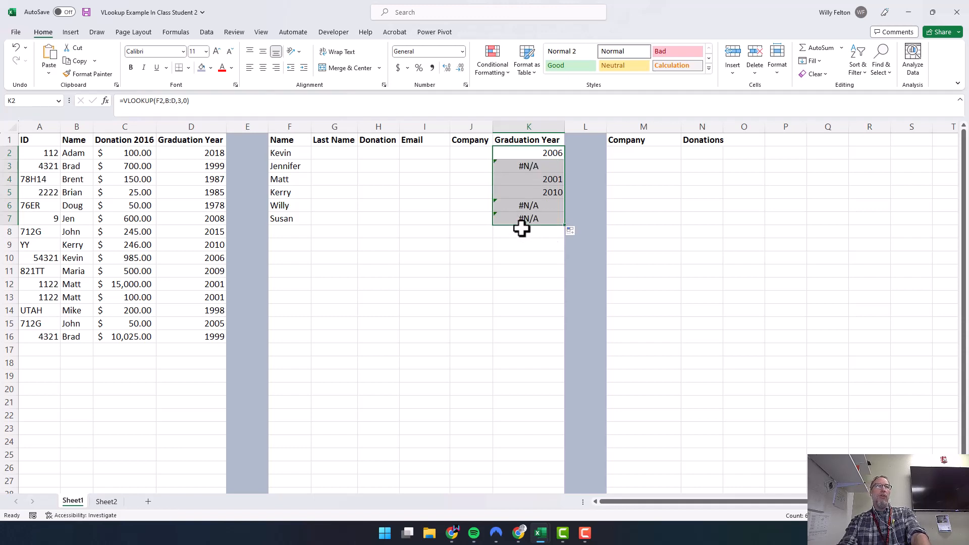
{"action": "left_click", "coordinate": [536, 191]}
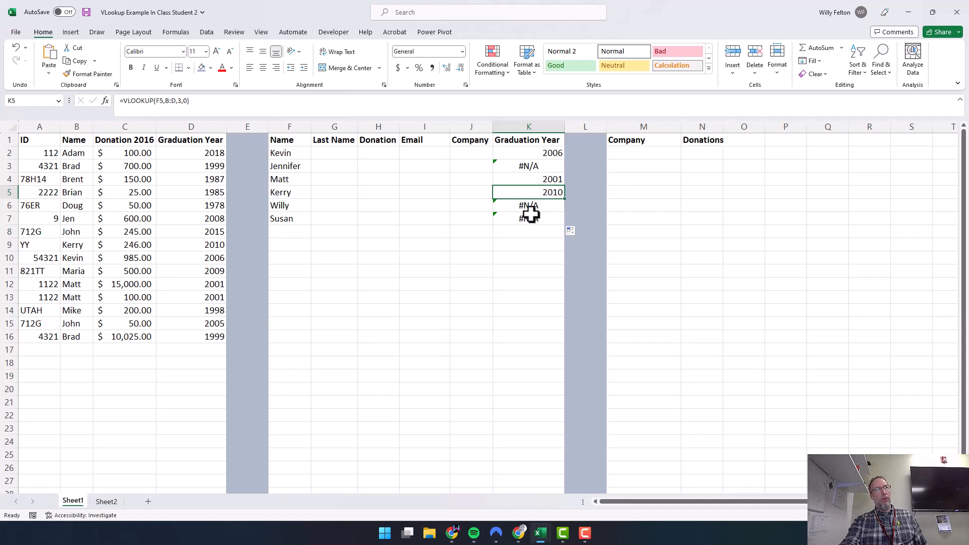
Replace the lookup name in F3 with the shortened first name used in B7 of the source data.
{"action": "left_click", "coordinate": [293, 168]}
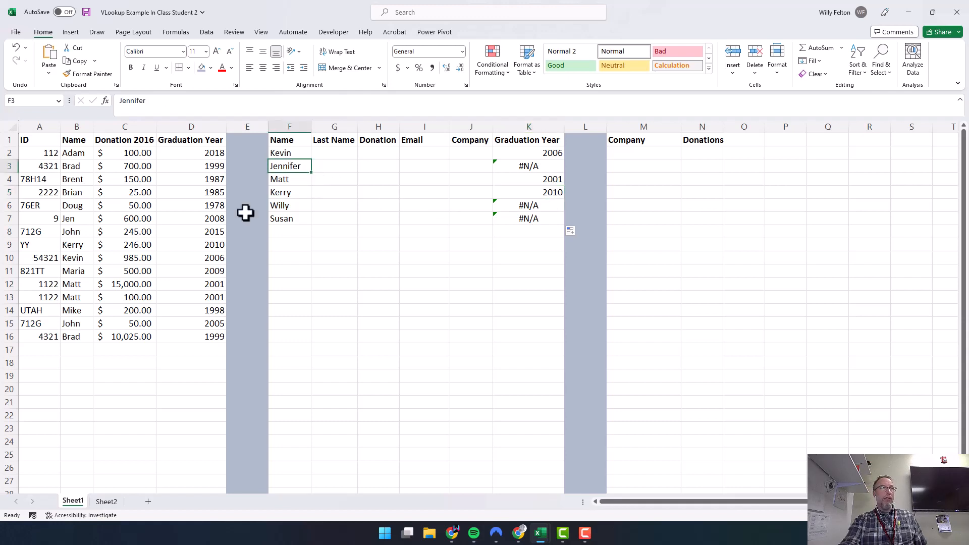
{"action": "left_click", "coordinate": [71, 219]}
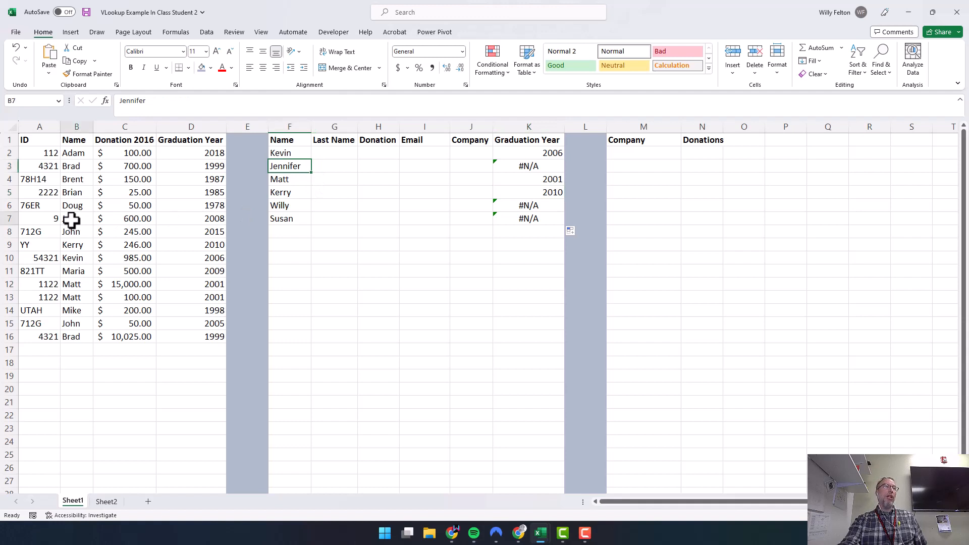
{"action": "left_click", "coordinate": [294, 166]}
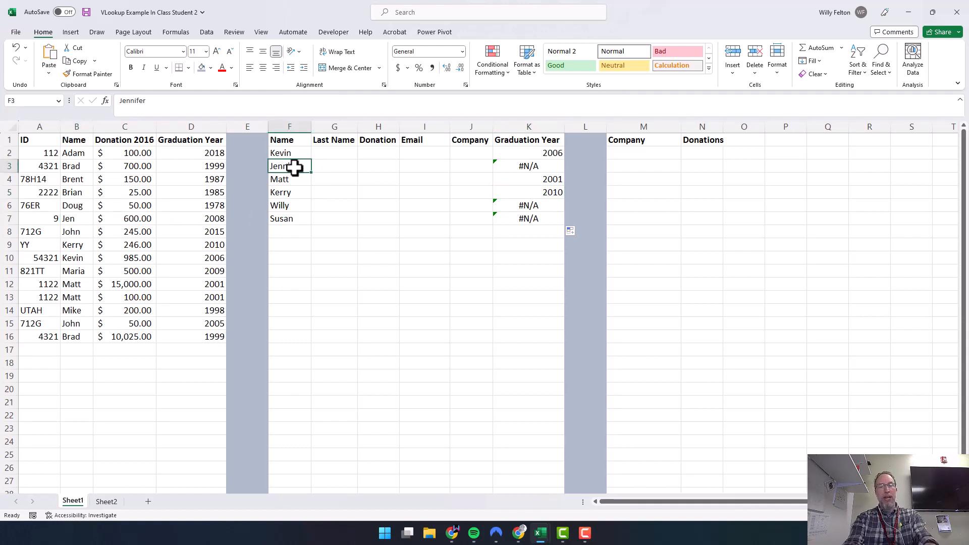
{"action": "type", "text": "Jen"}
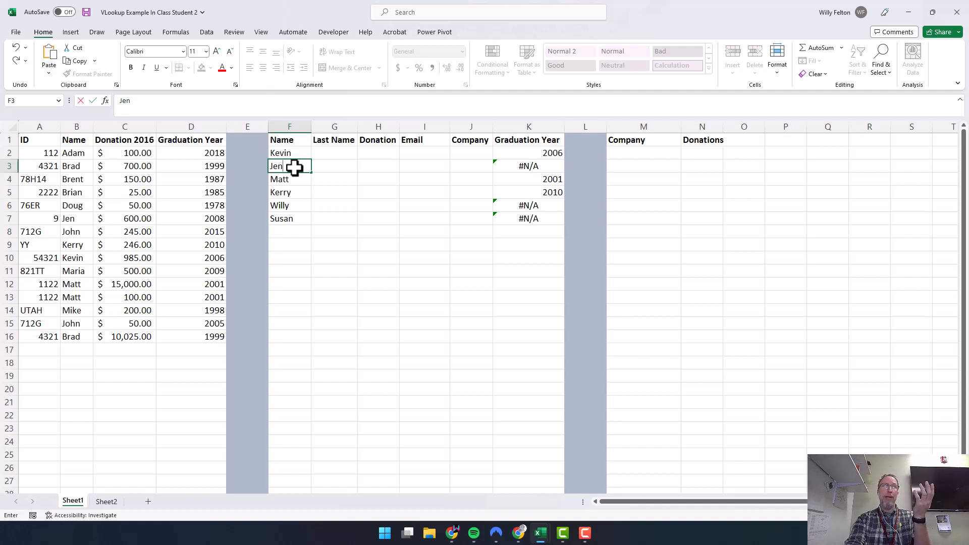
{"action": "key", "text": "Return"}
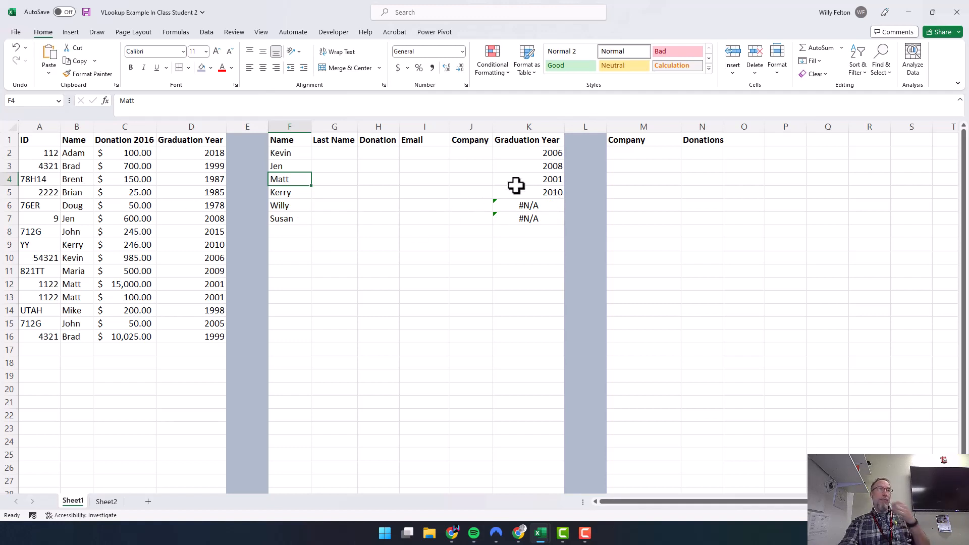
Wrap K2's VLOOKUP in IFERROR with "Not Available" as the error value, and fill the formula down through K7.
{"action": "left_click", "coordinate": [528, 154]}
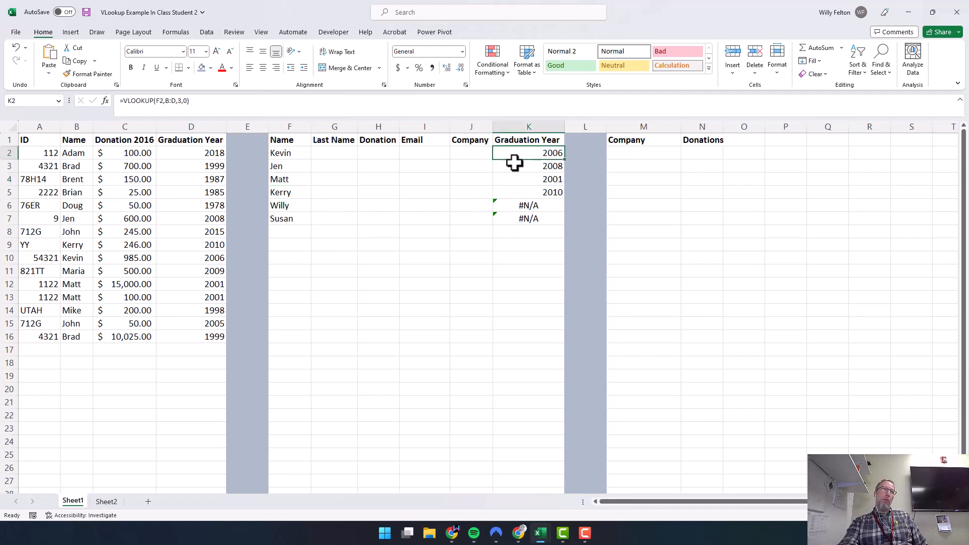
{"action": "left_click", "coordinate": [128, 101]}
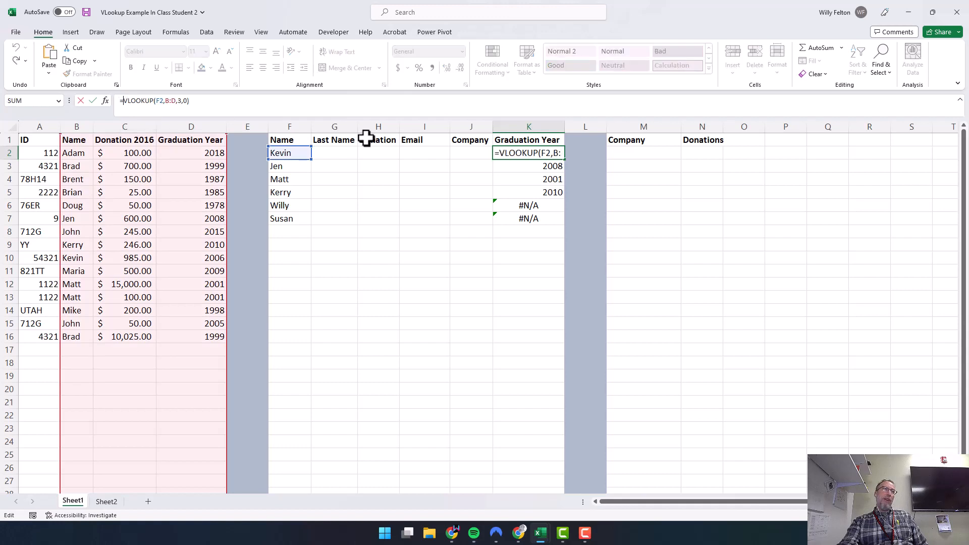
{"action": "left_click", "coordinate": [500, 153]}
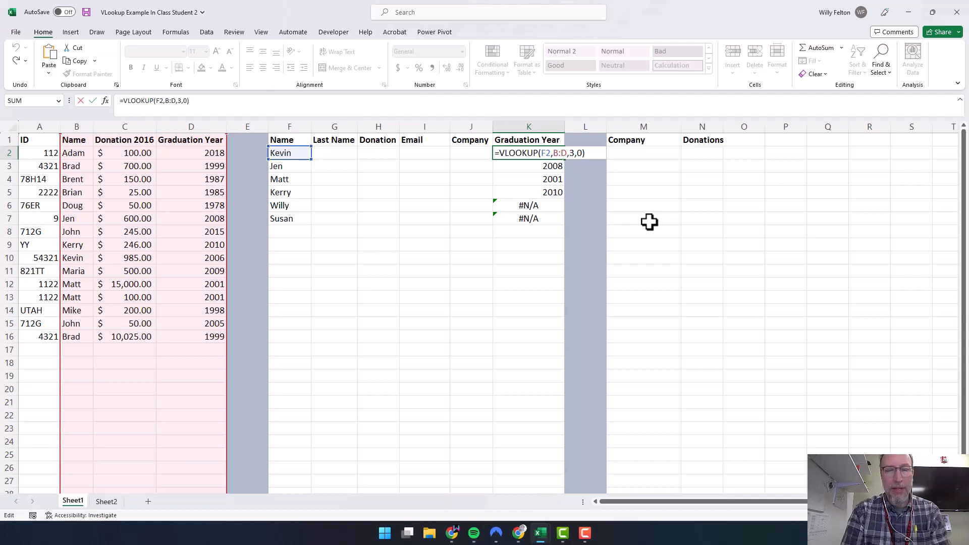
{"action": "type", "text": "iferror("}
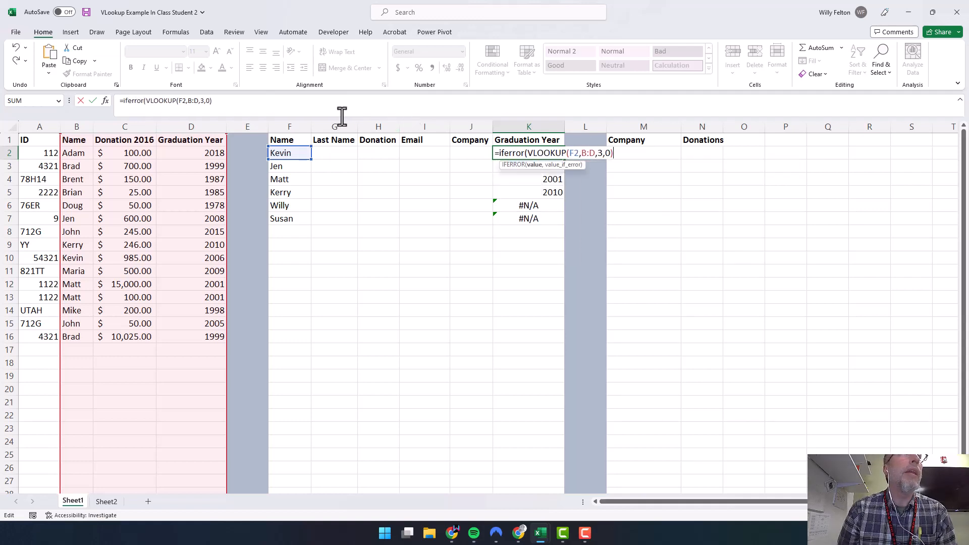
{"action": "left_click", "coordinate": [228, 101]}
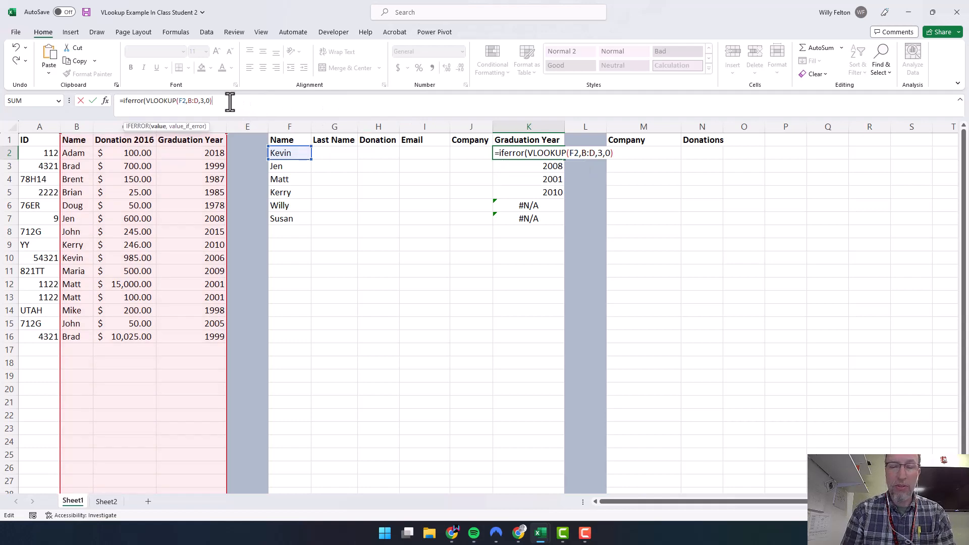
{"action": "type", "text": ","}
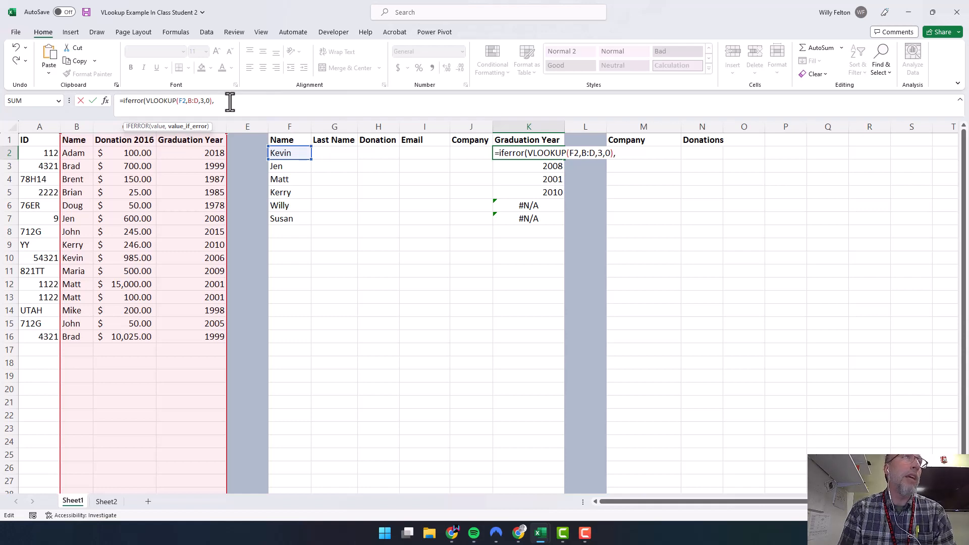
{"action": "type", "text": "\""}
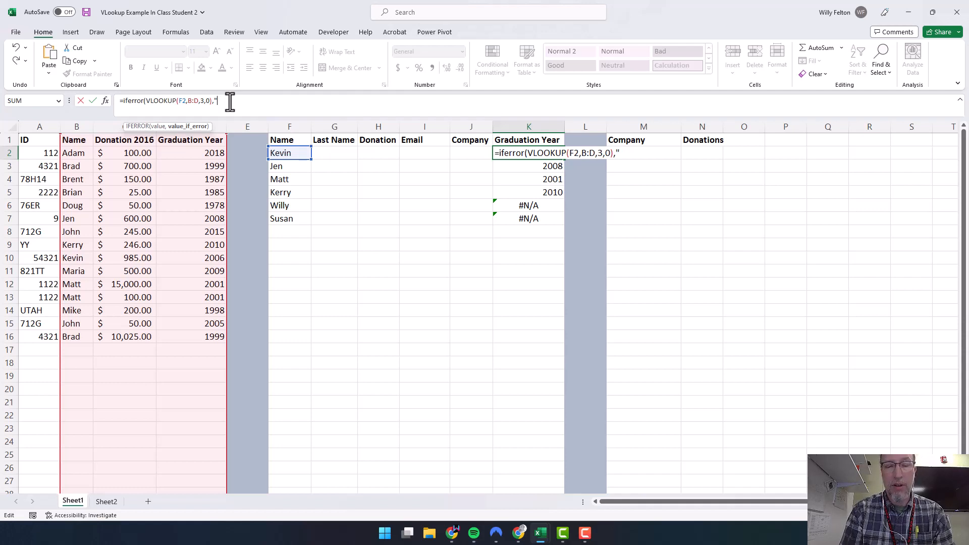
{"action": "type", "text": "\"Not Available"}
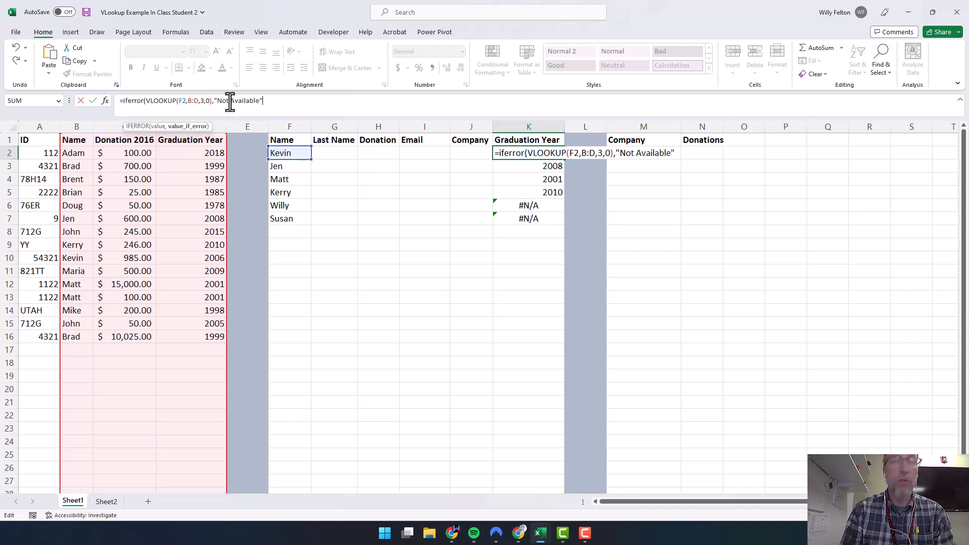
{"action": "type", "text": ")"}
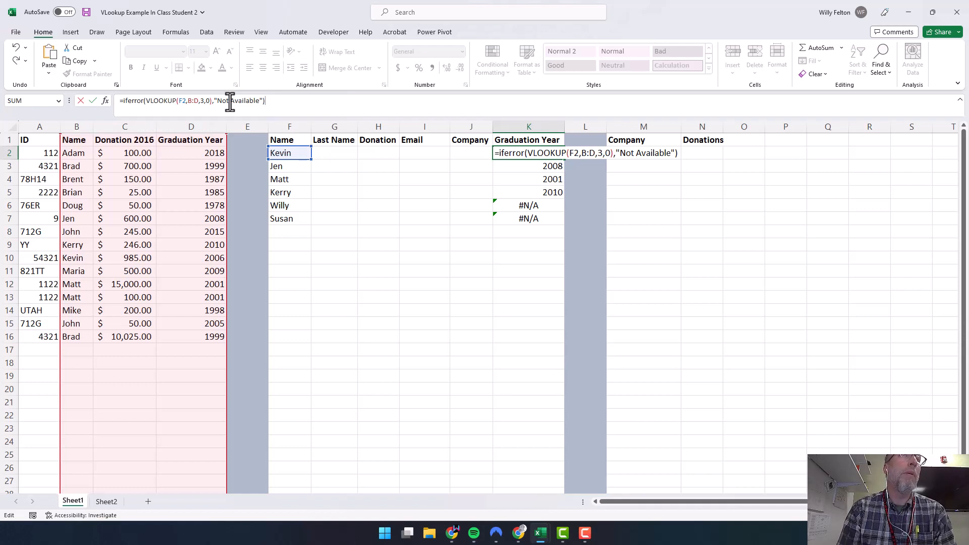
{"action": "key", "text": "Return"}
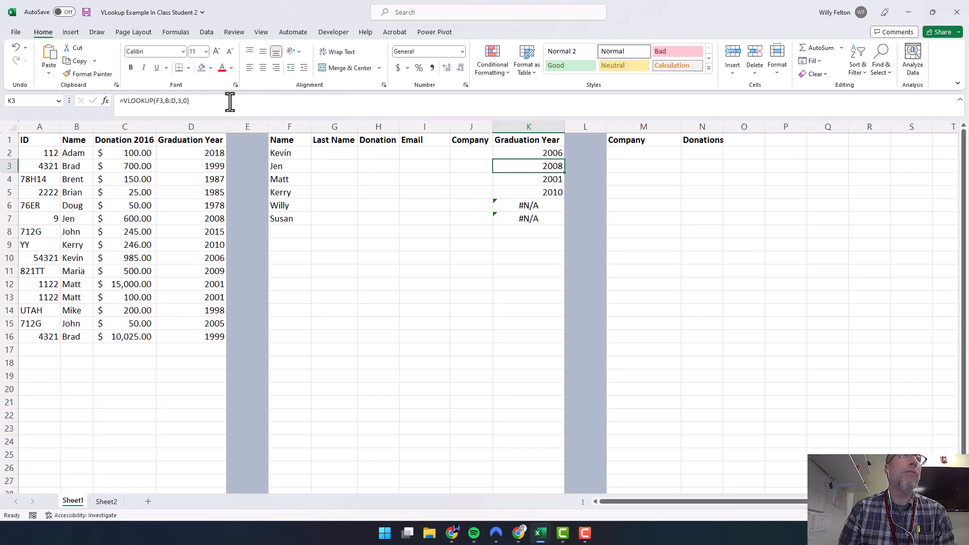
{"action": "left_click", "coordinate": [552, 152]}
{"action": "left_click_drag", "start_coordinate": [564, 159], "coordinate": [565, 225]}
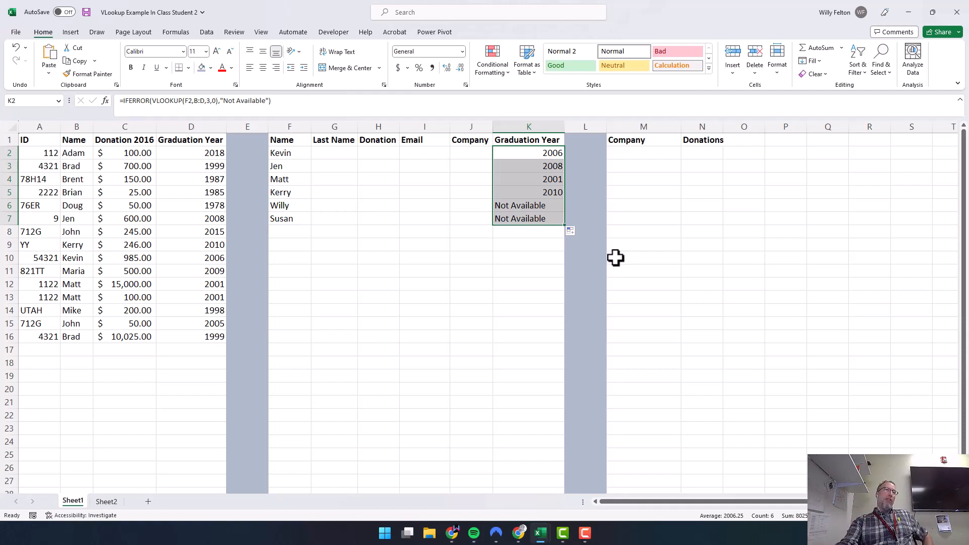
Examine the source data's names and 2016 donations, including the repeated name in rows 12 and 13.
{"action": "left_click", "coordinate": [385, 155]}
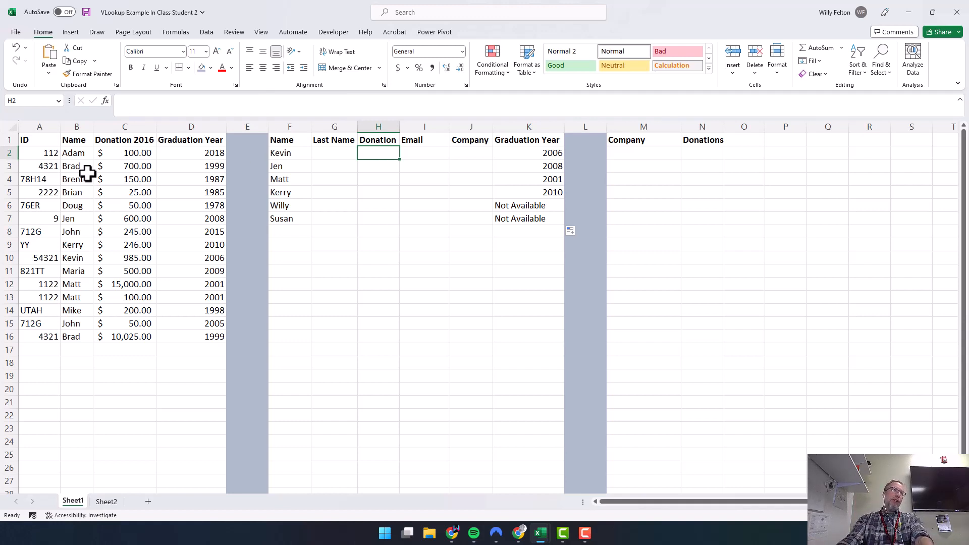
{"action": "left_click_drag", "start_coordinate": [75, 153], "coordinate": [81, 319]}
{"action": "left_click_drag", "start_coordinate": [130, 153], "coordinate": [142, 337]}
{"action": "left_click", "coordinate": [375, 154]}
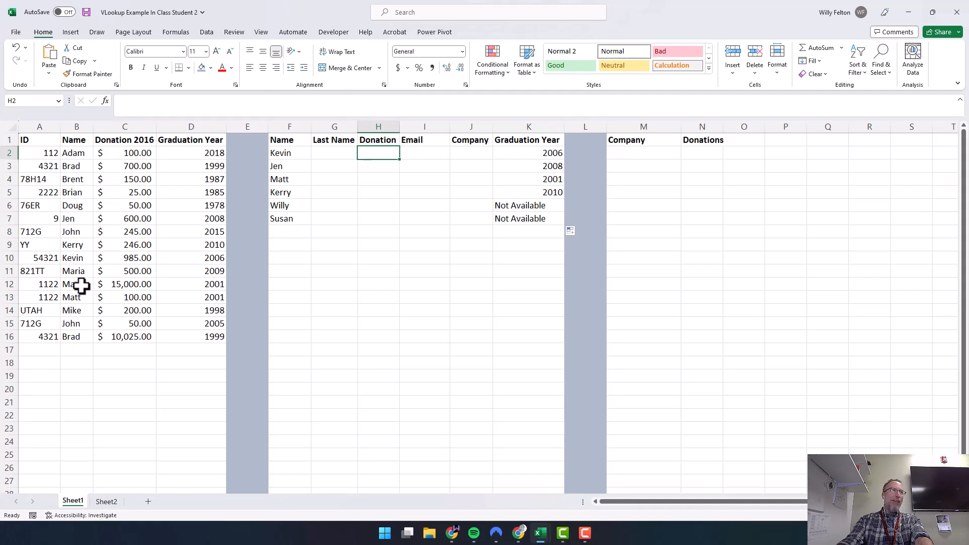
{"action": "left_click_drag", "start_coordinate": [78, 284], "coordinate": [147, 301]}
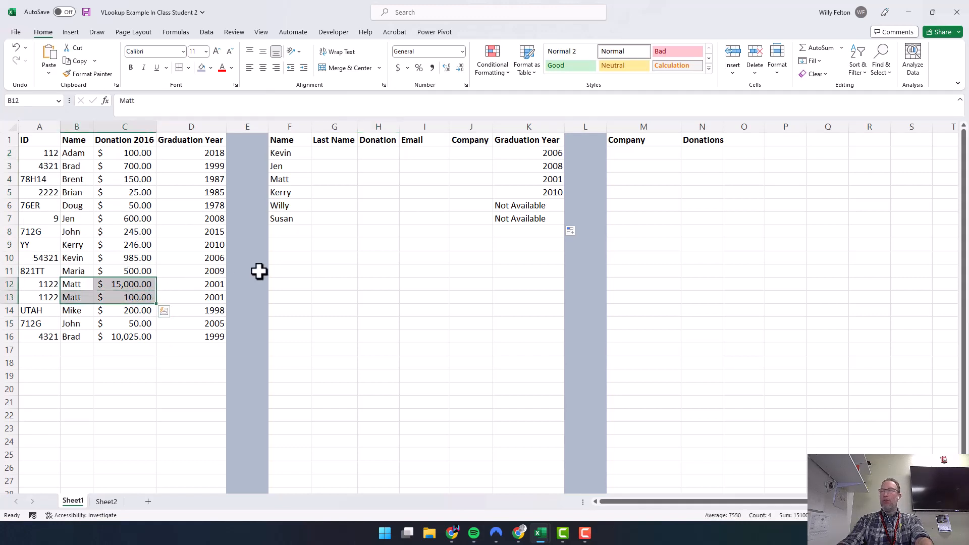
Enter =SUMIF(B:B,F2,C:C) in H2 to total the donations for the first listed name.
{"action": "left_click", "coordinate": [385, 152]}
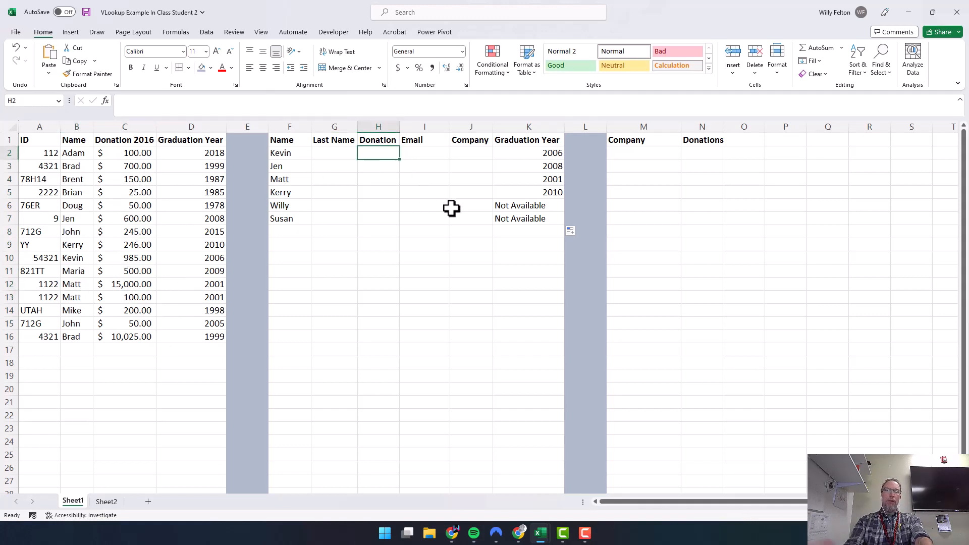
{"action": "type", "text": "=sumif"}
{"action": "type", "text": "("}
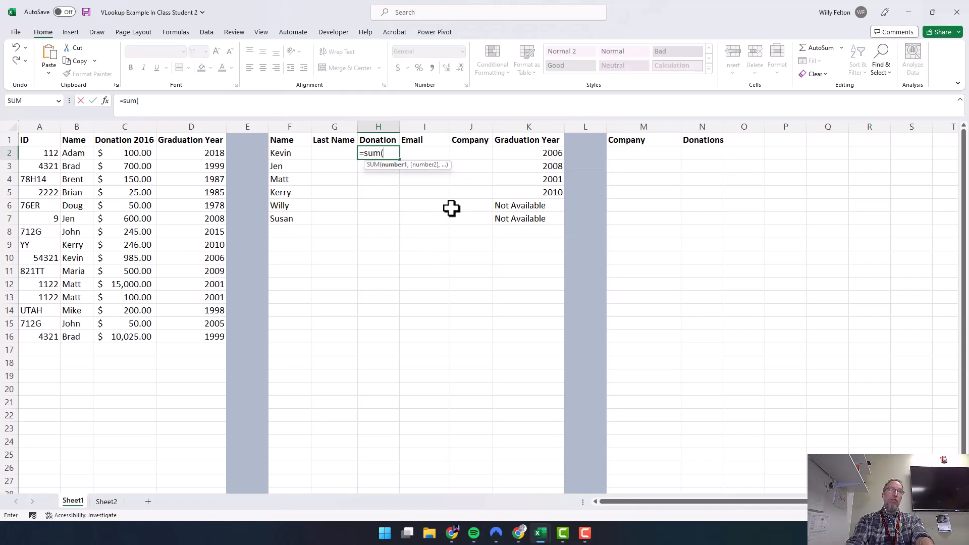
{"action": "key", "text": "BackSpace"}
{"action": "type", "text": "if("}
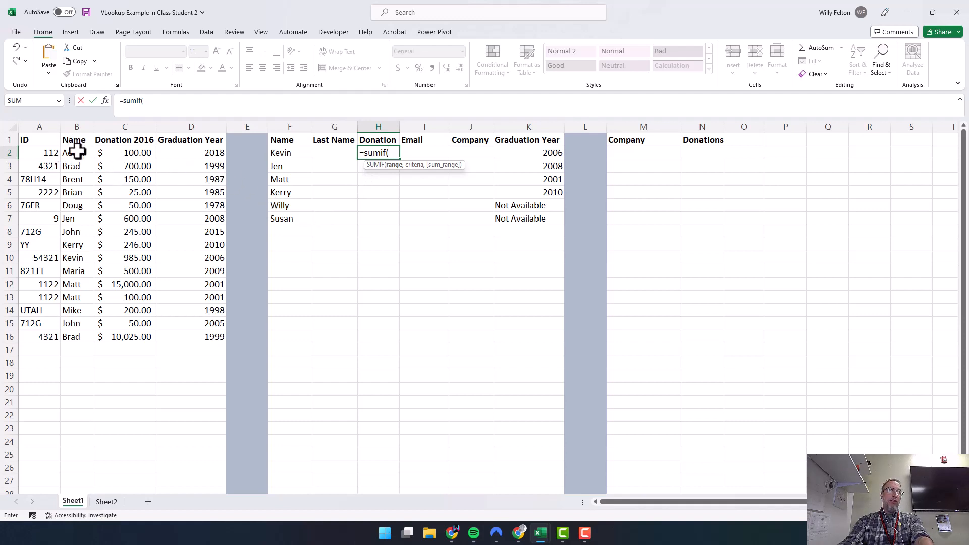
{"action": "left_click", "coordinate": [77, 127]}
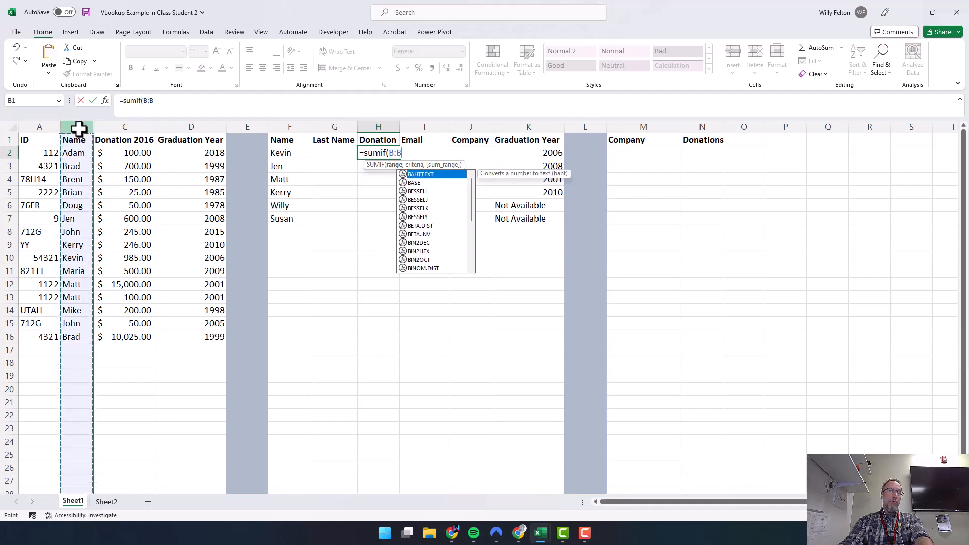
{"action": "type", "text": ","}
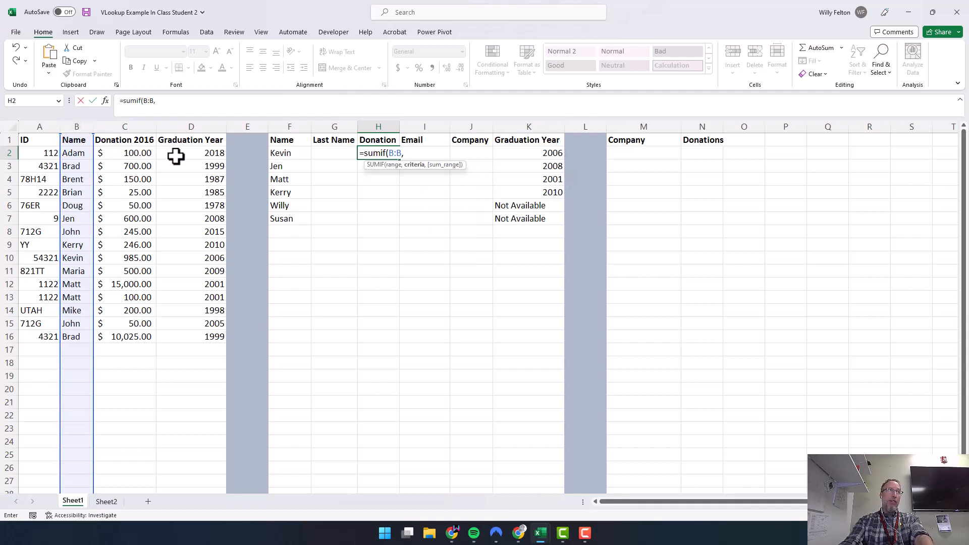
{"action": "left_click", "coordinate": [294, 151]}
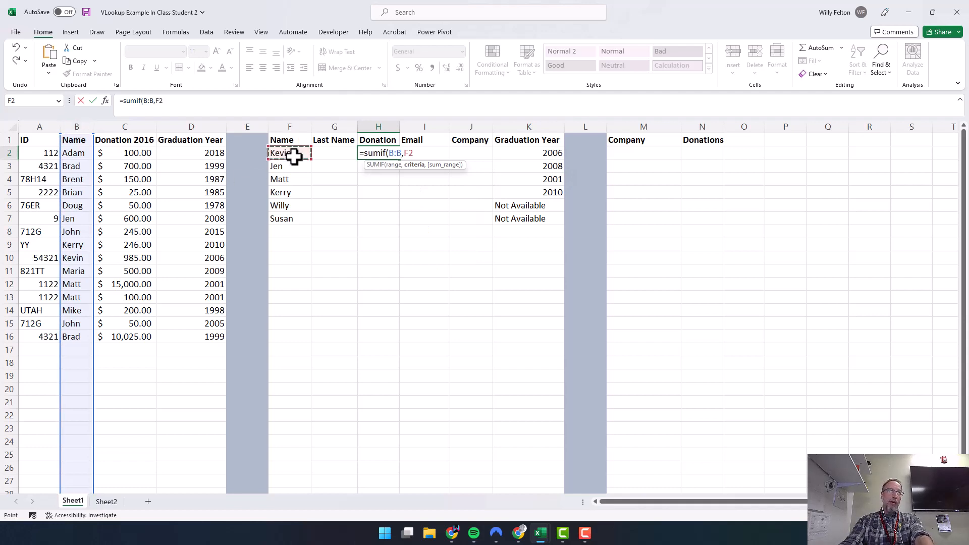
{"action": "type", "text": ","}
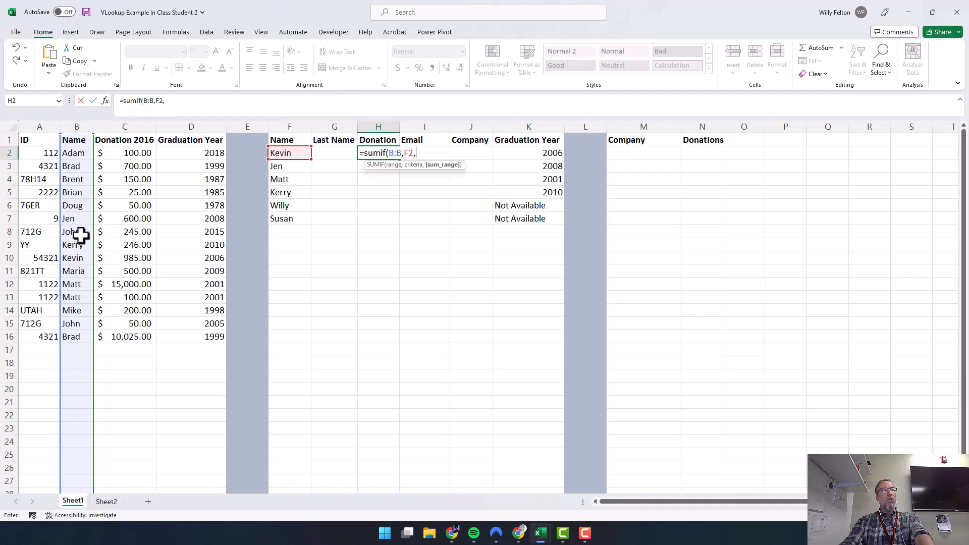
{"action": "left_click", "coordinate": [125, 125]}
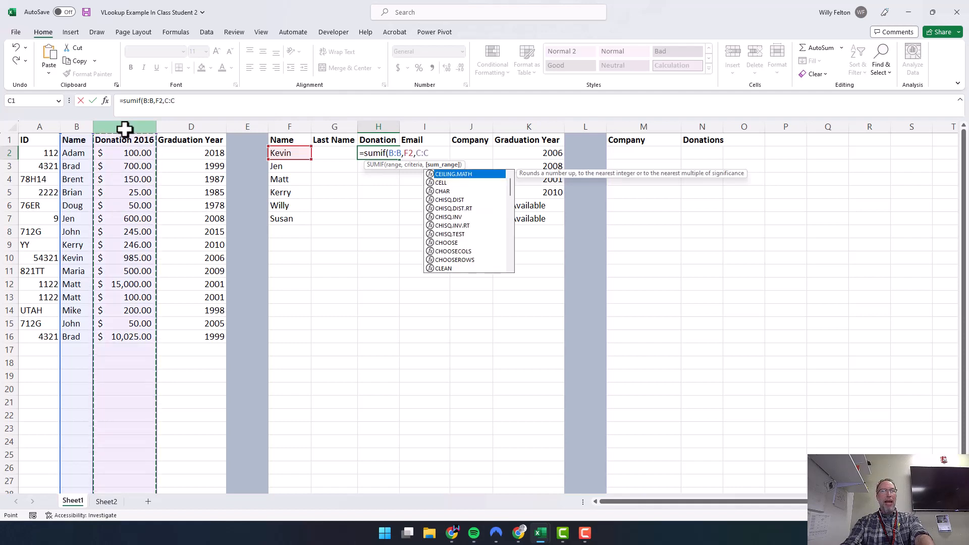
{"action": "type", "text": ")"}
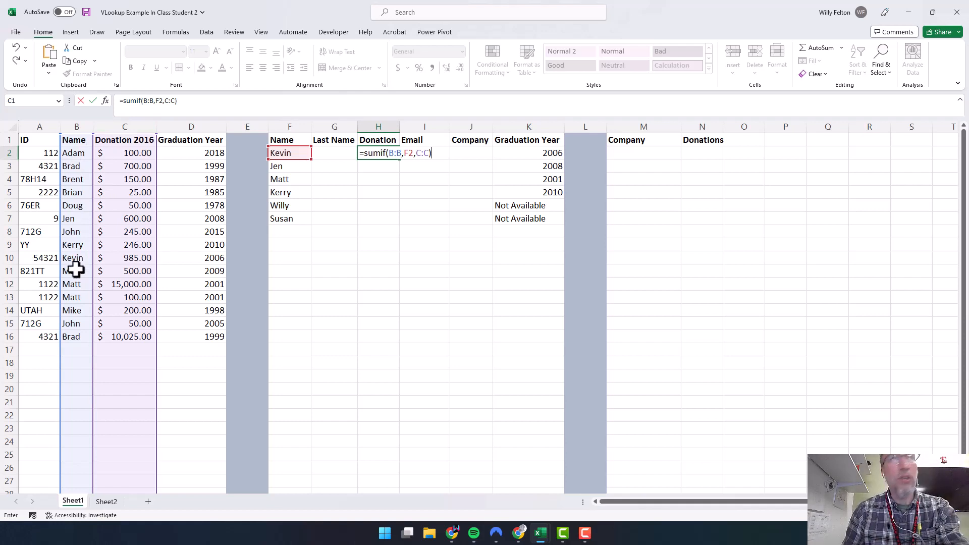
{"action": "key", "text": "Return"}
Check the ranges referenced by H2's SUMIF formula and fill it down the Donation column through H7.
{"action": "left_click", "coordinate": [385, 154]}
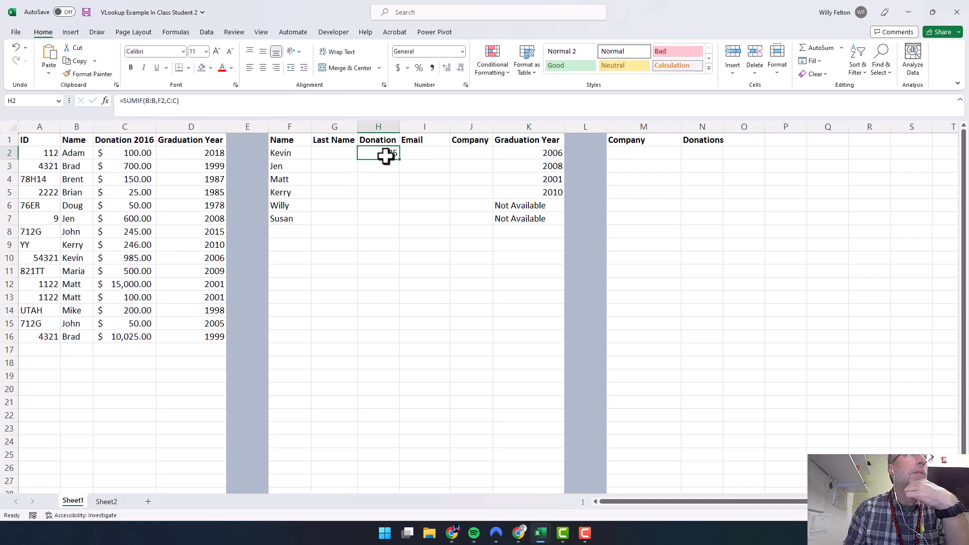
{"action": "double_click", "coordinate": [385, 154]}
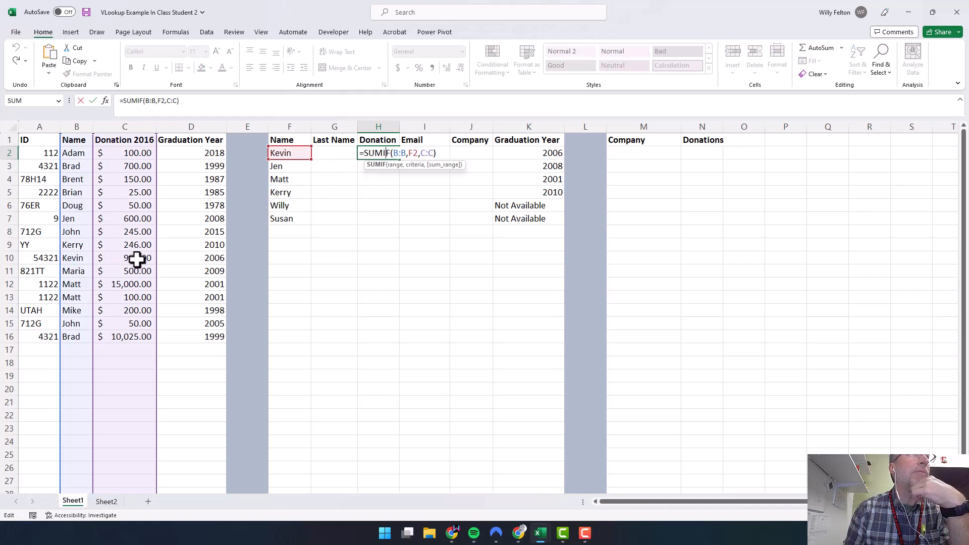
{"action": "key", "text": "Return"}
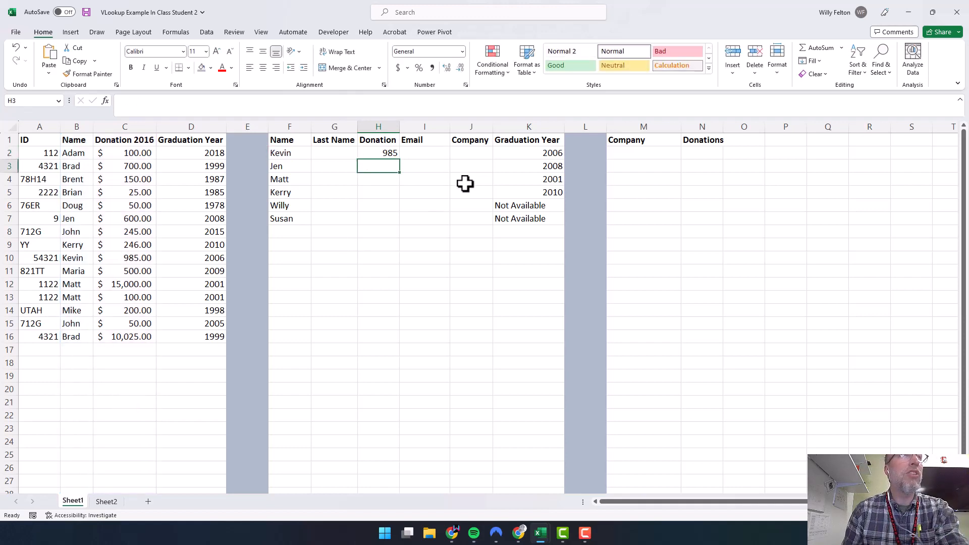
{"action": "left_click", "coordinate": [391, 154]}
{"action": "left_click_drag", "start_coordinate": [402, 160], "coordinate": [397, 225]}
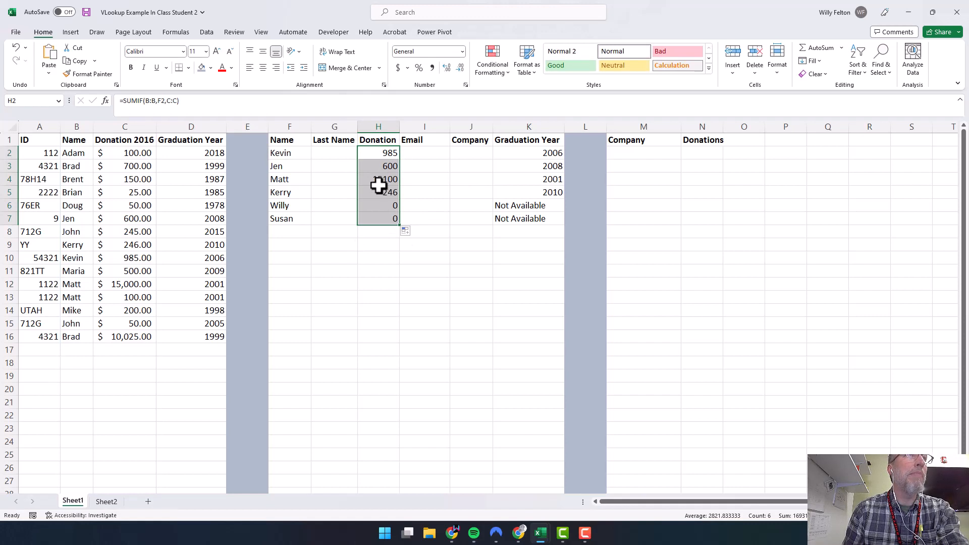
Inspect the ranges referenced by the SUMIF formula in H4 and save the workbook.
{"action": "left_click", "coordinate": [380, 180]}
{"action": "double_click", "coordinate": [380, 176]}
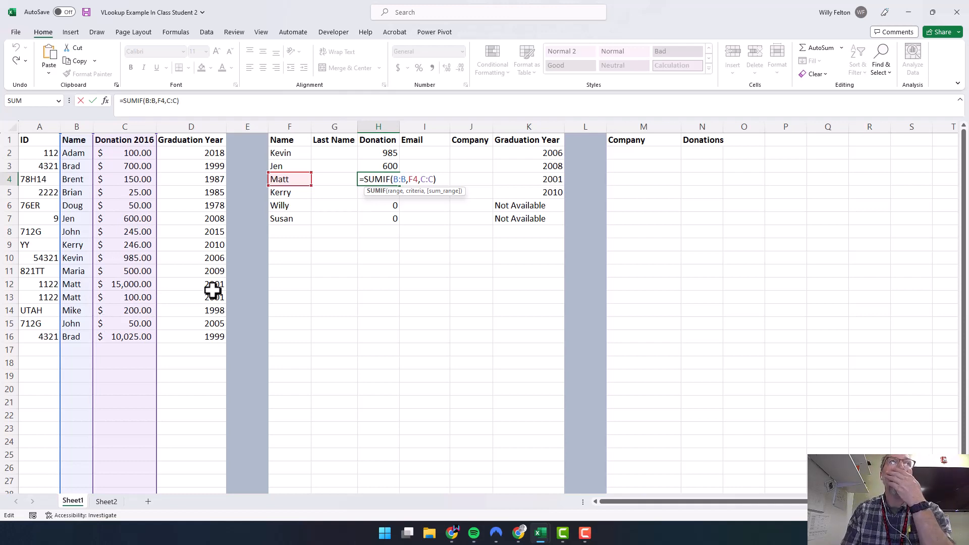
{"action": "key", "text": "Return"}
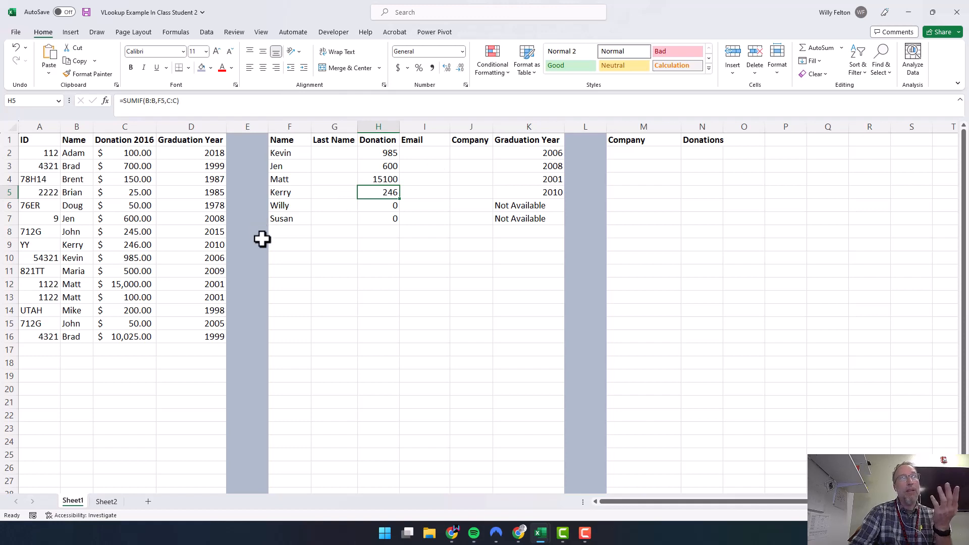
{"action": "key", "text": "ctrl+s"}
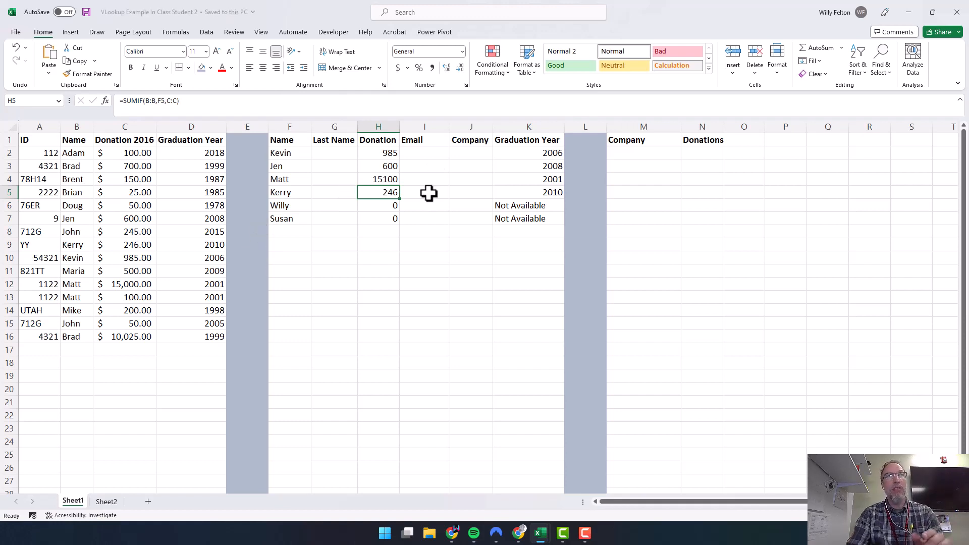